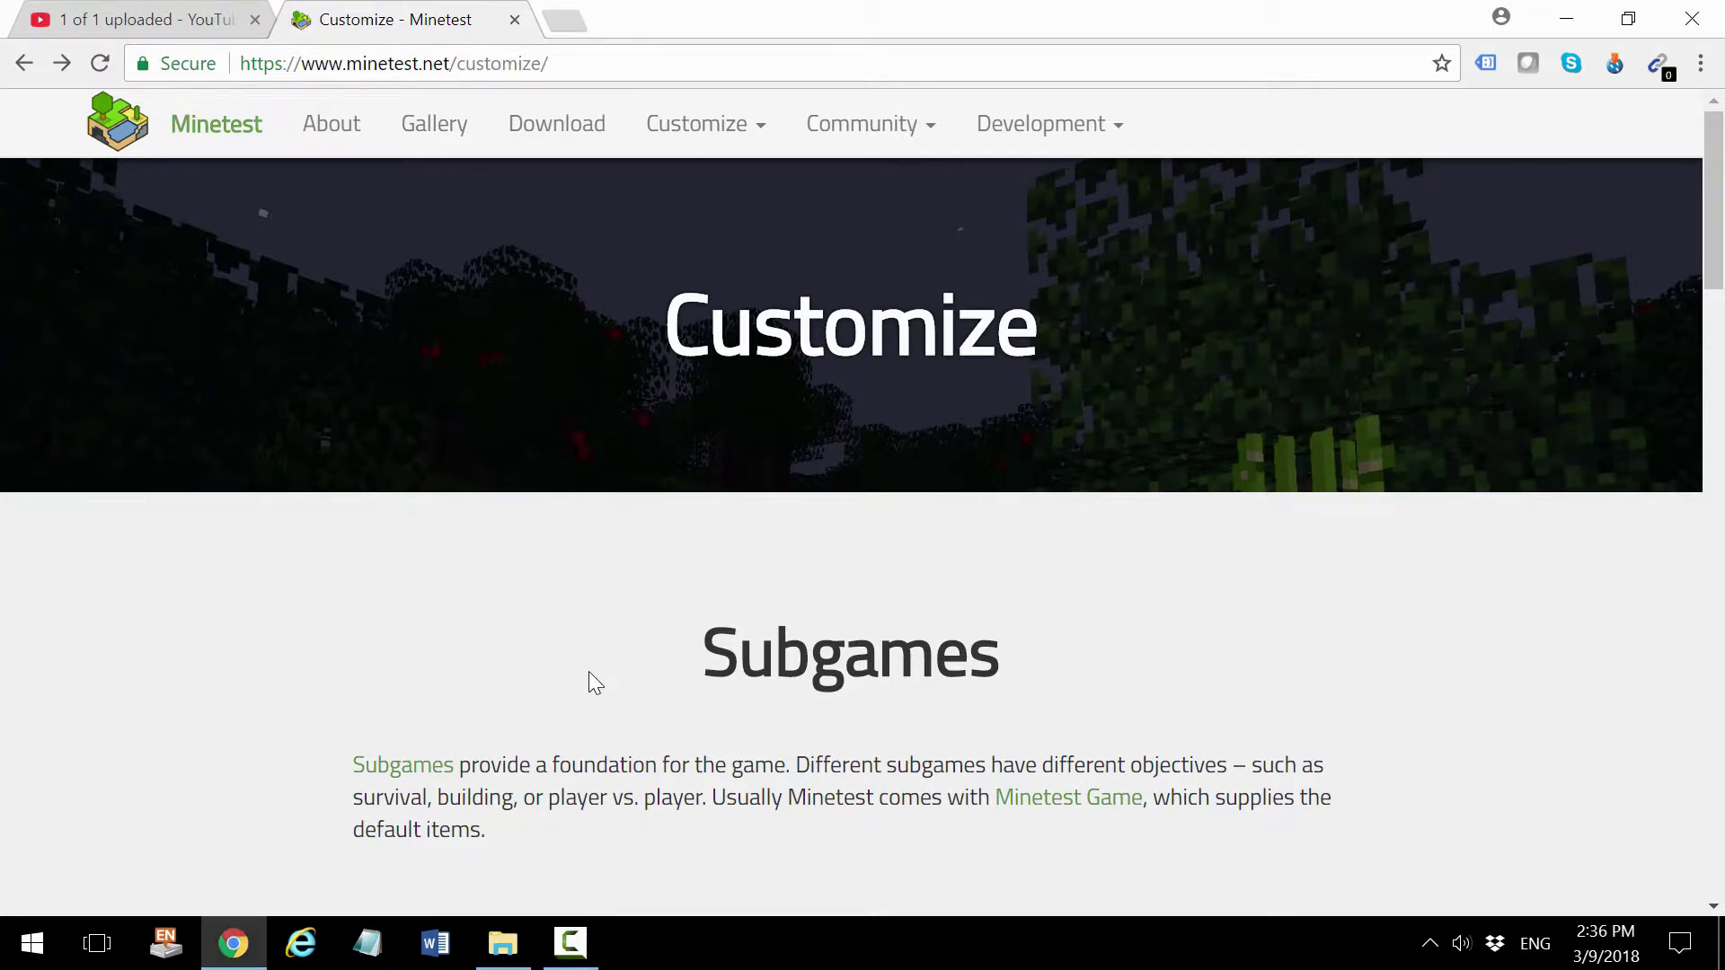
Look through the popular mods listed by category on the Minetest Customize page
scroll(589, 677, "down", 12)
scroll(580, 680, "down", 2)
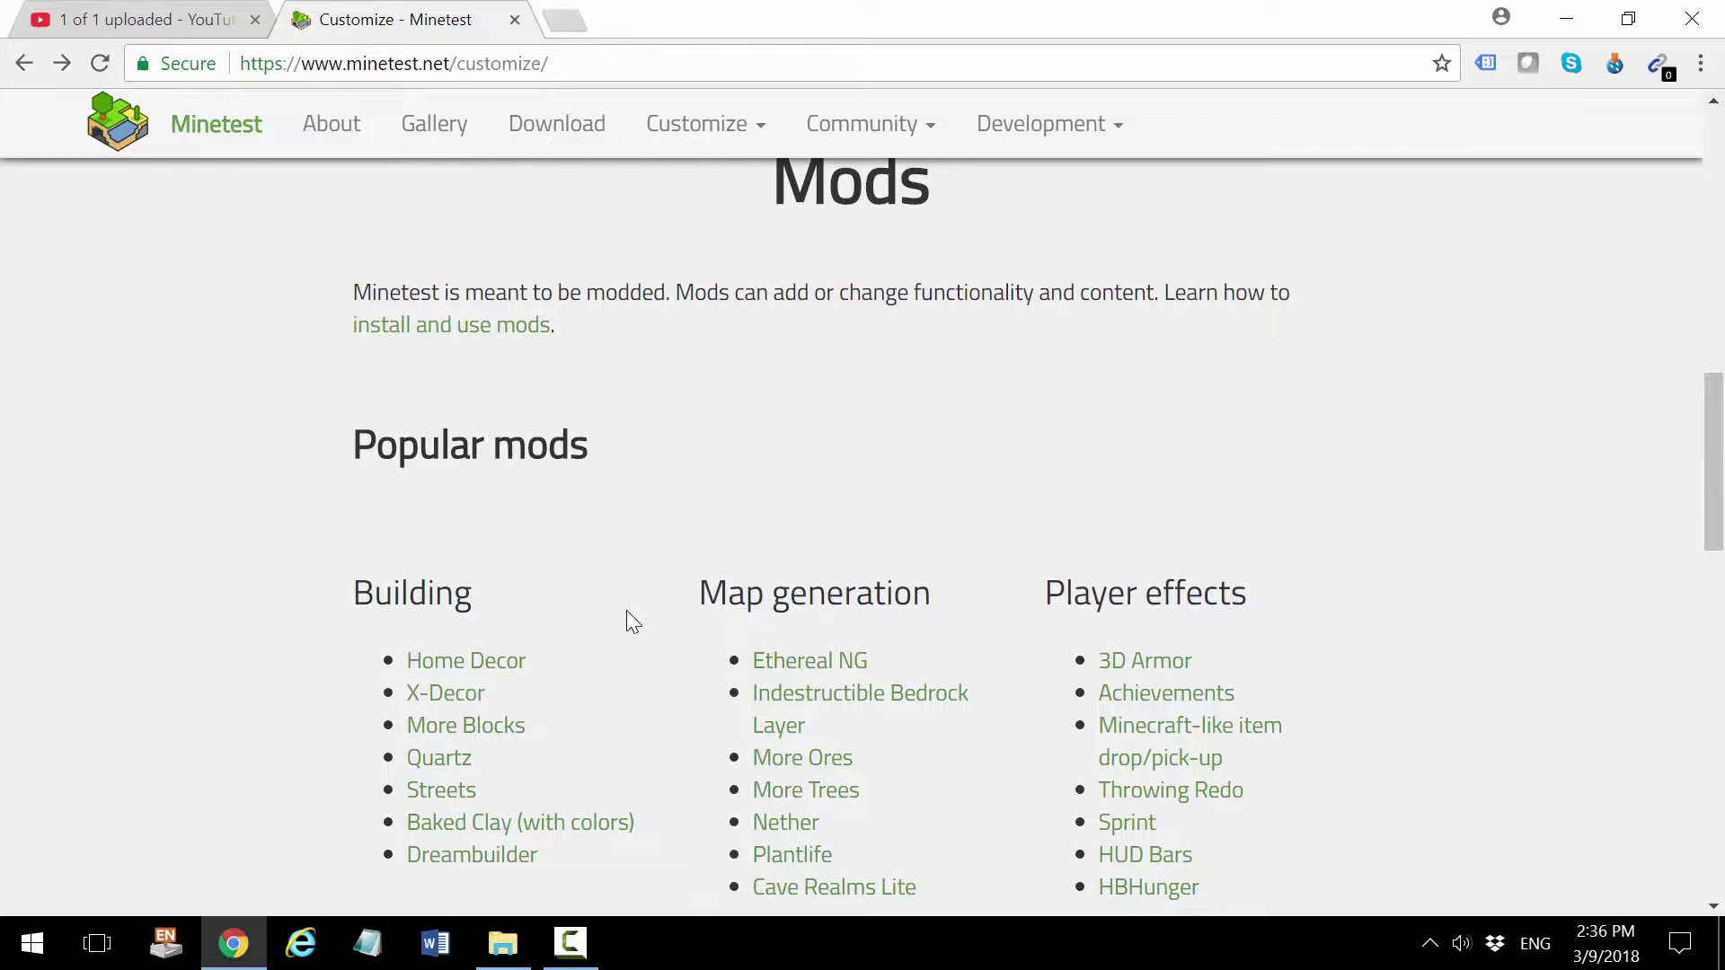
scroll(627, 612, "down", 1)
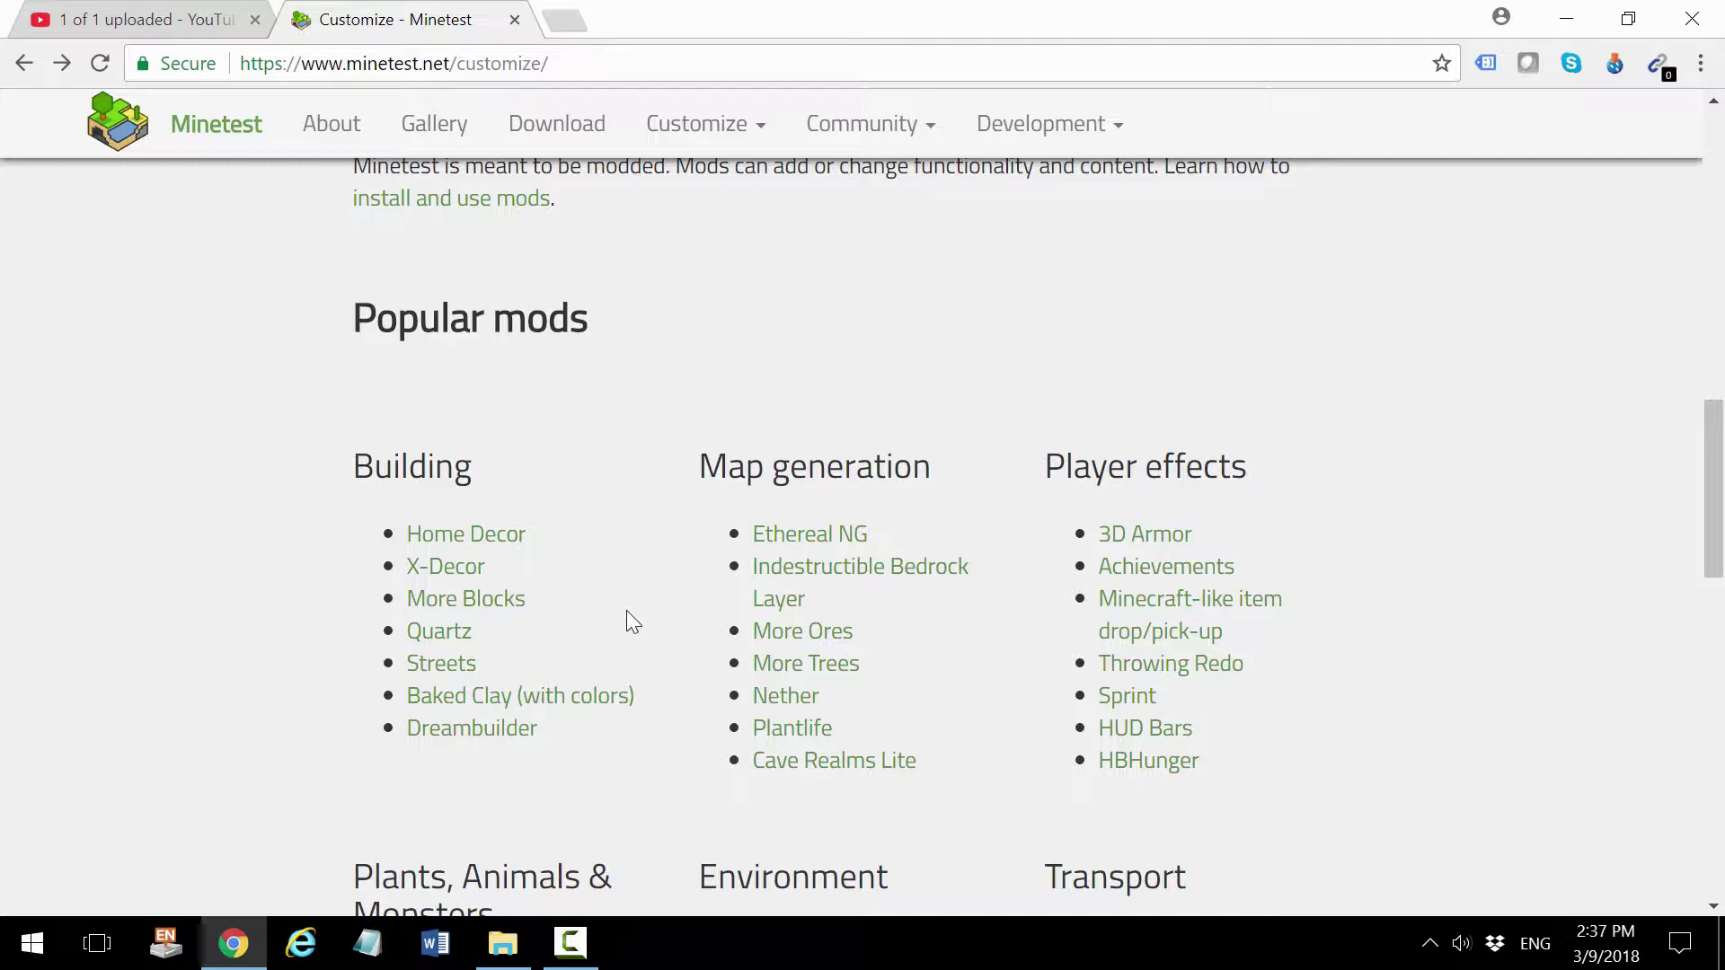
scroll(627, 611, "down", 3)
scroll(627, 611, "down", 1)
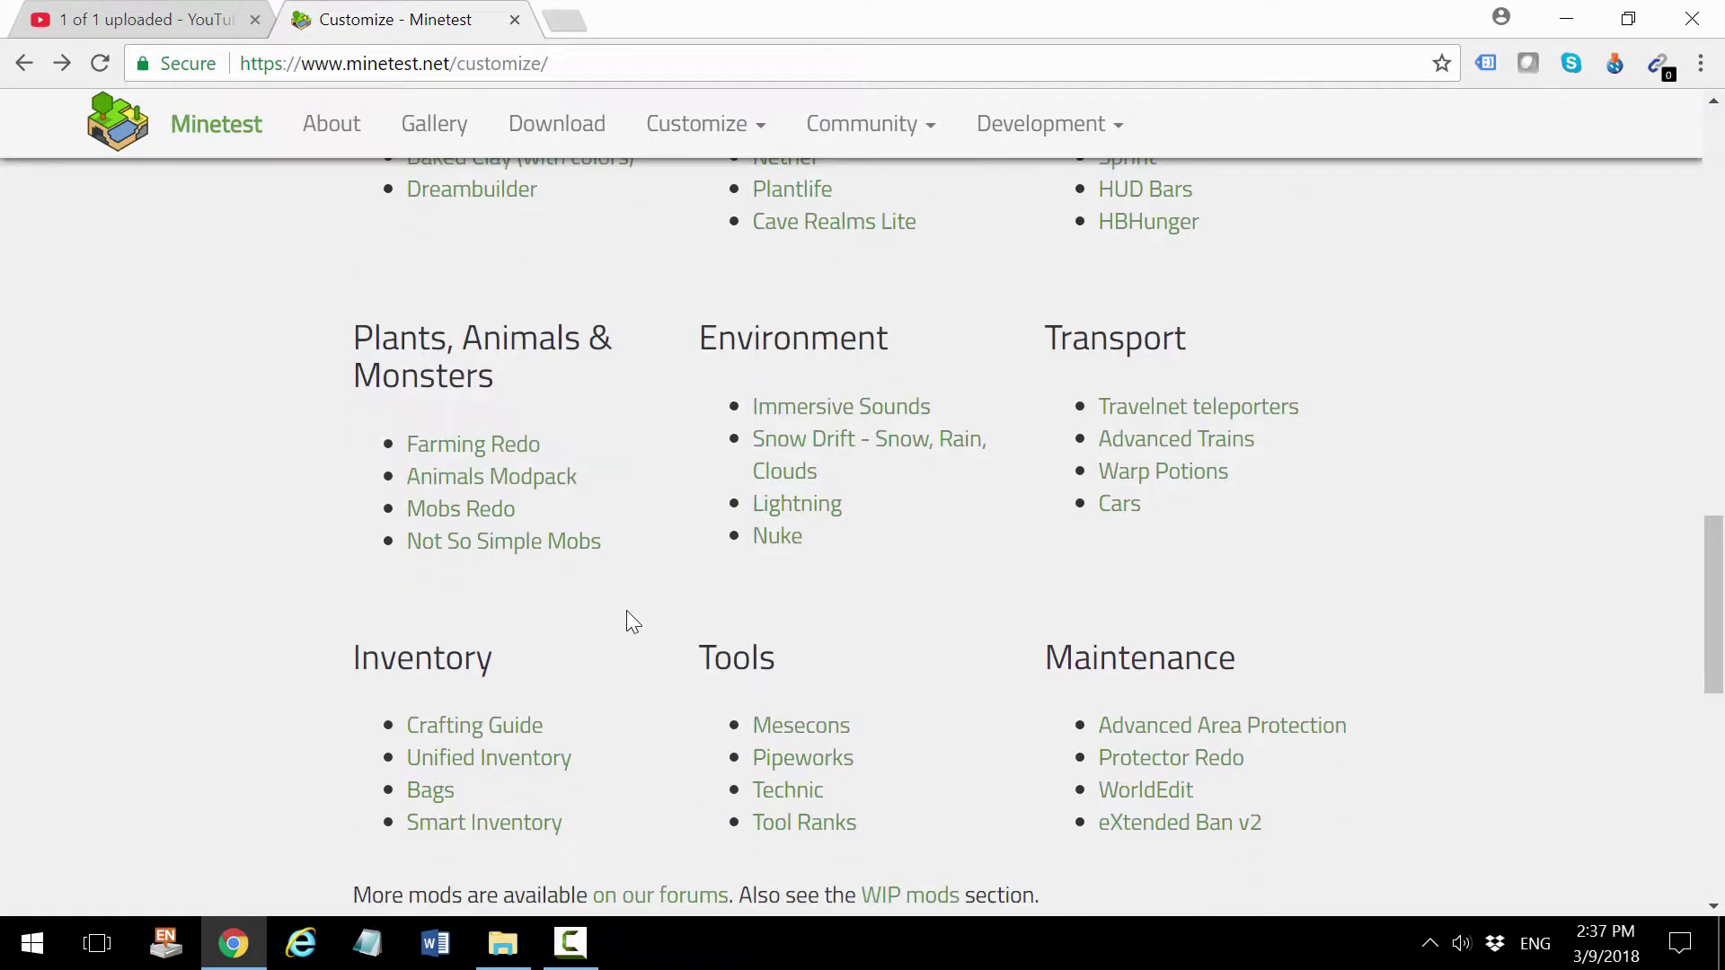
scroll(627, 611, "down", 1)
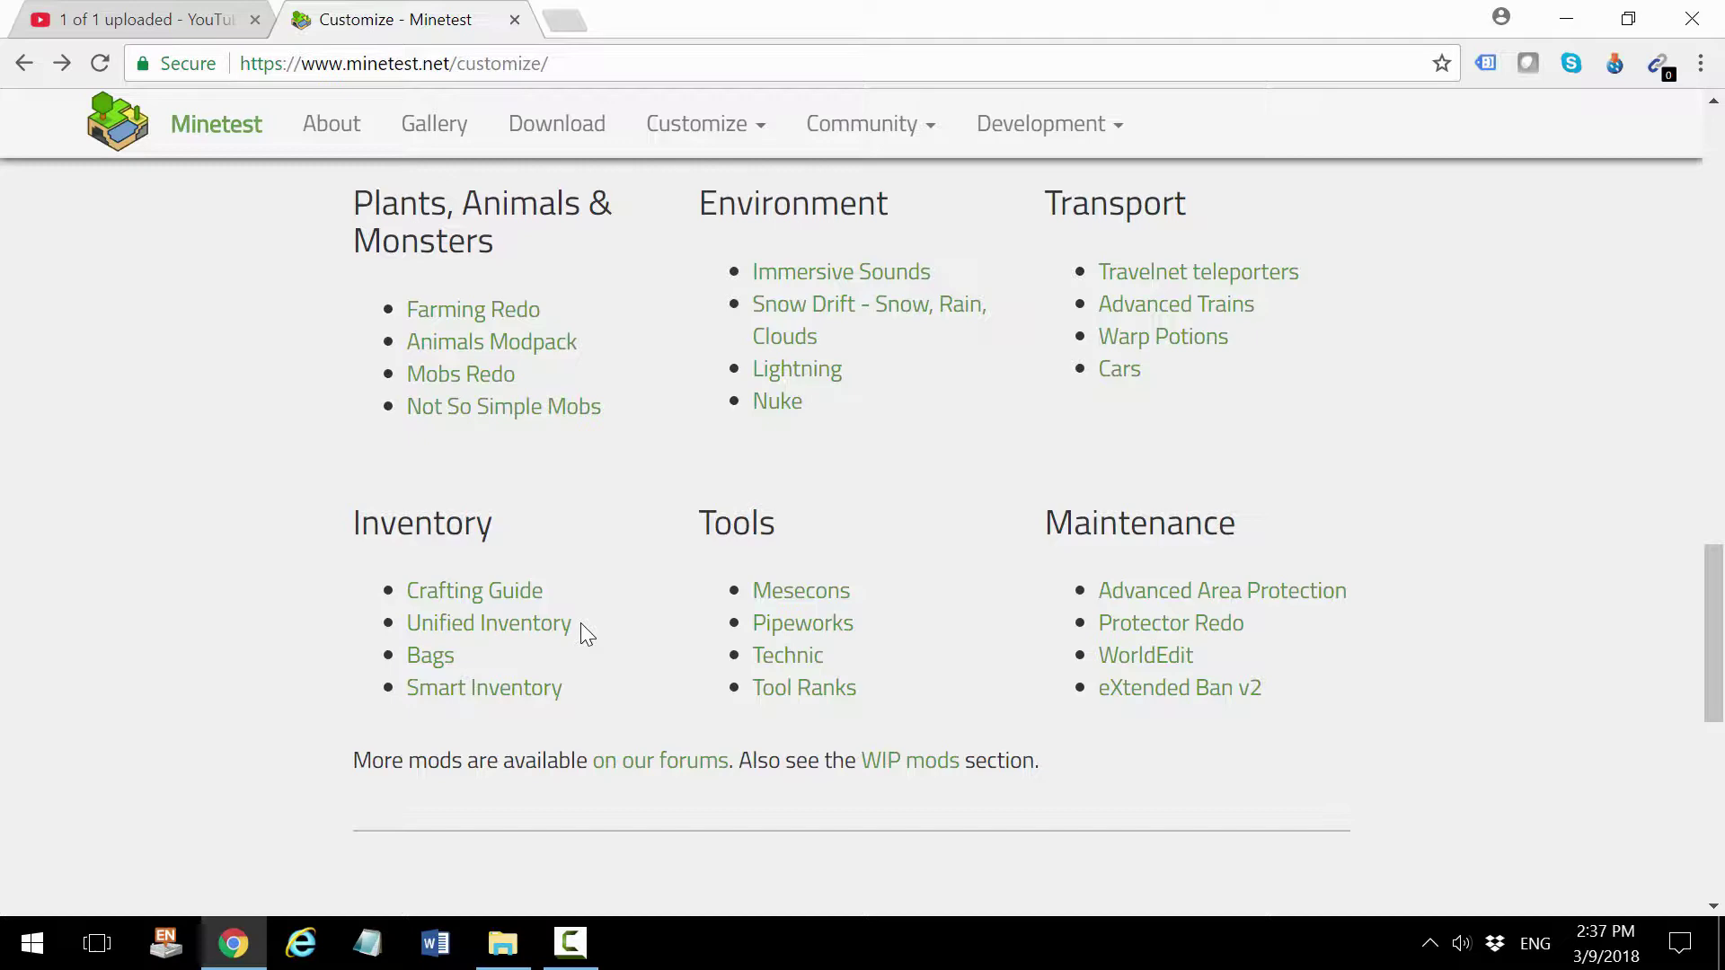
Switch to File Explorer, launch minetest.exe from the bin folder and play the Test world
left_click(504, 943)
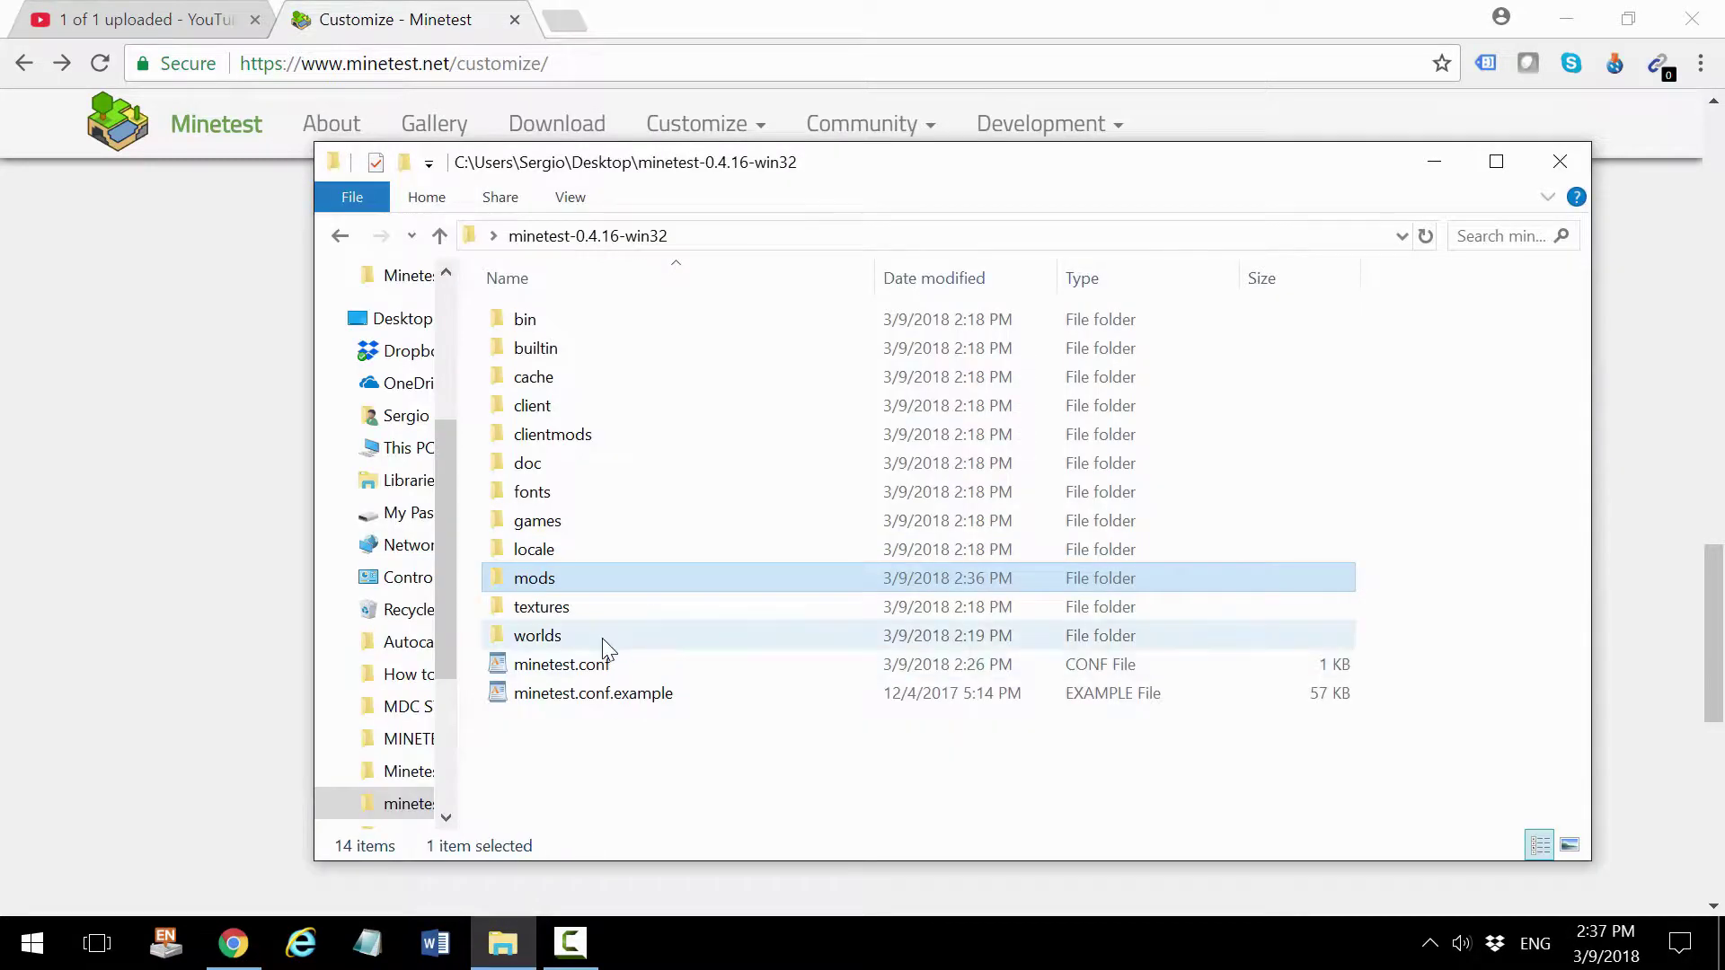
double_click(570, 325)
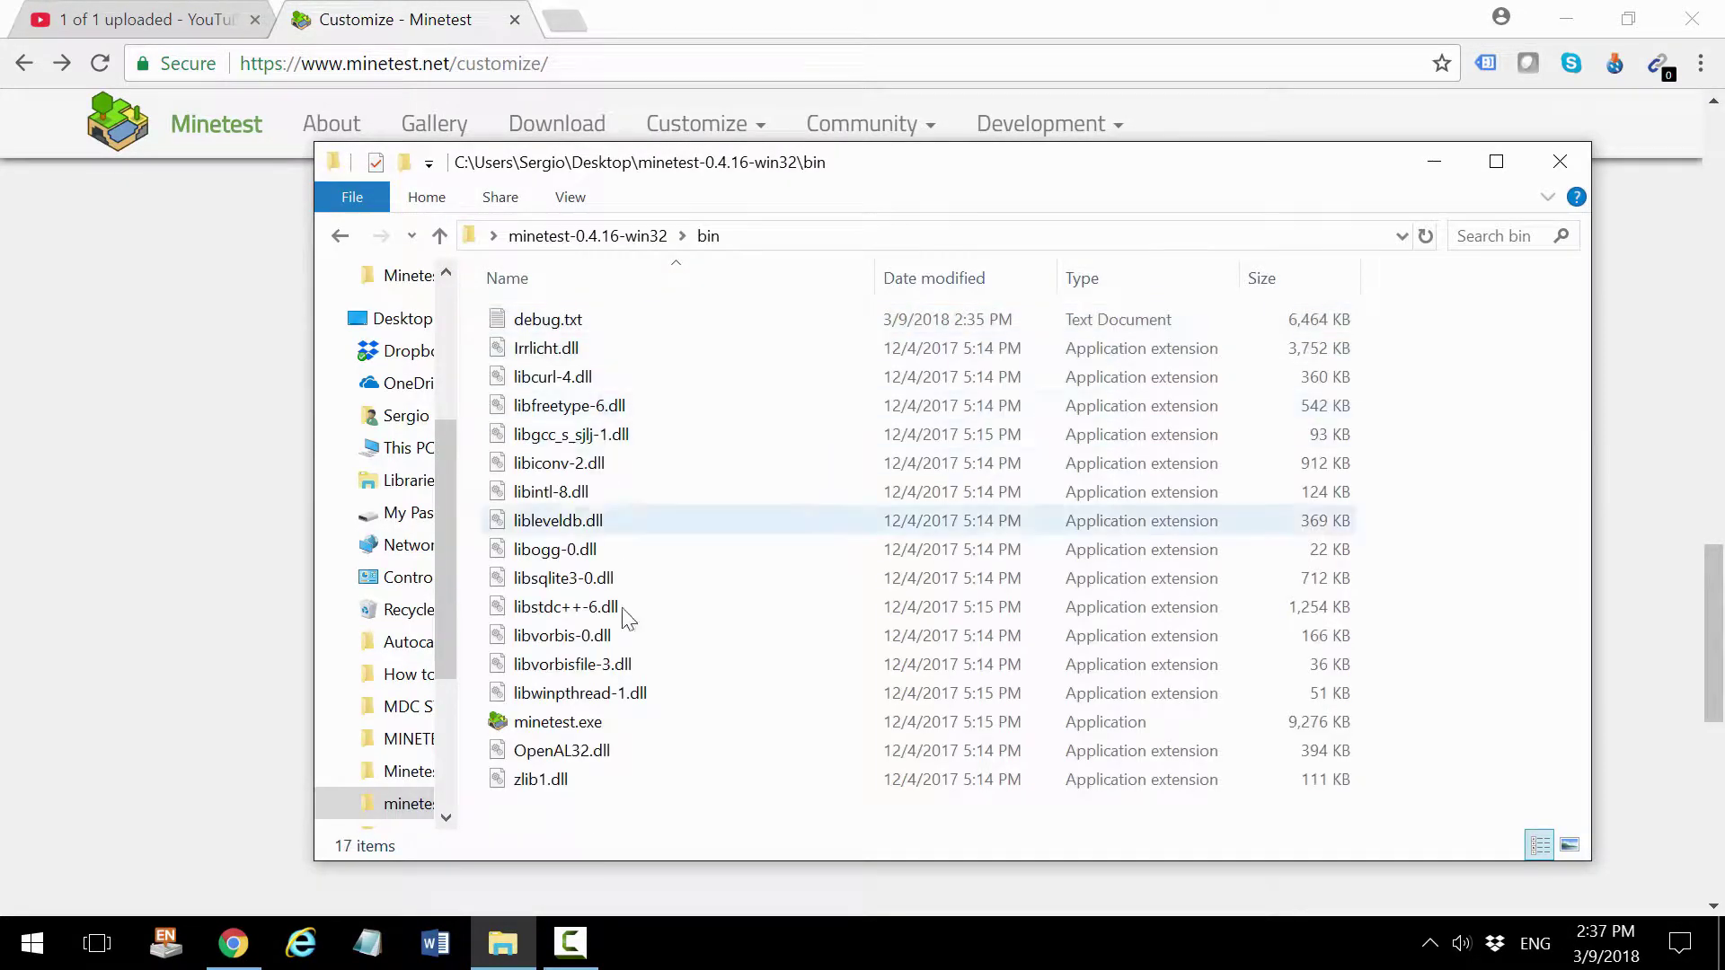
double_click(575, 721)
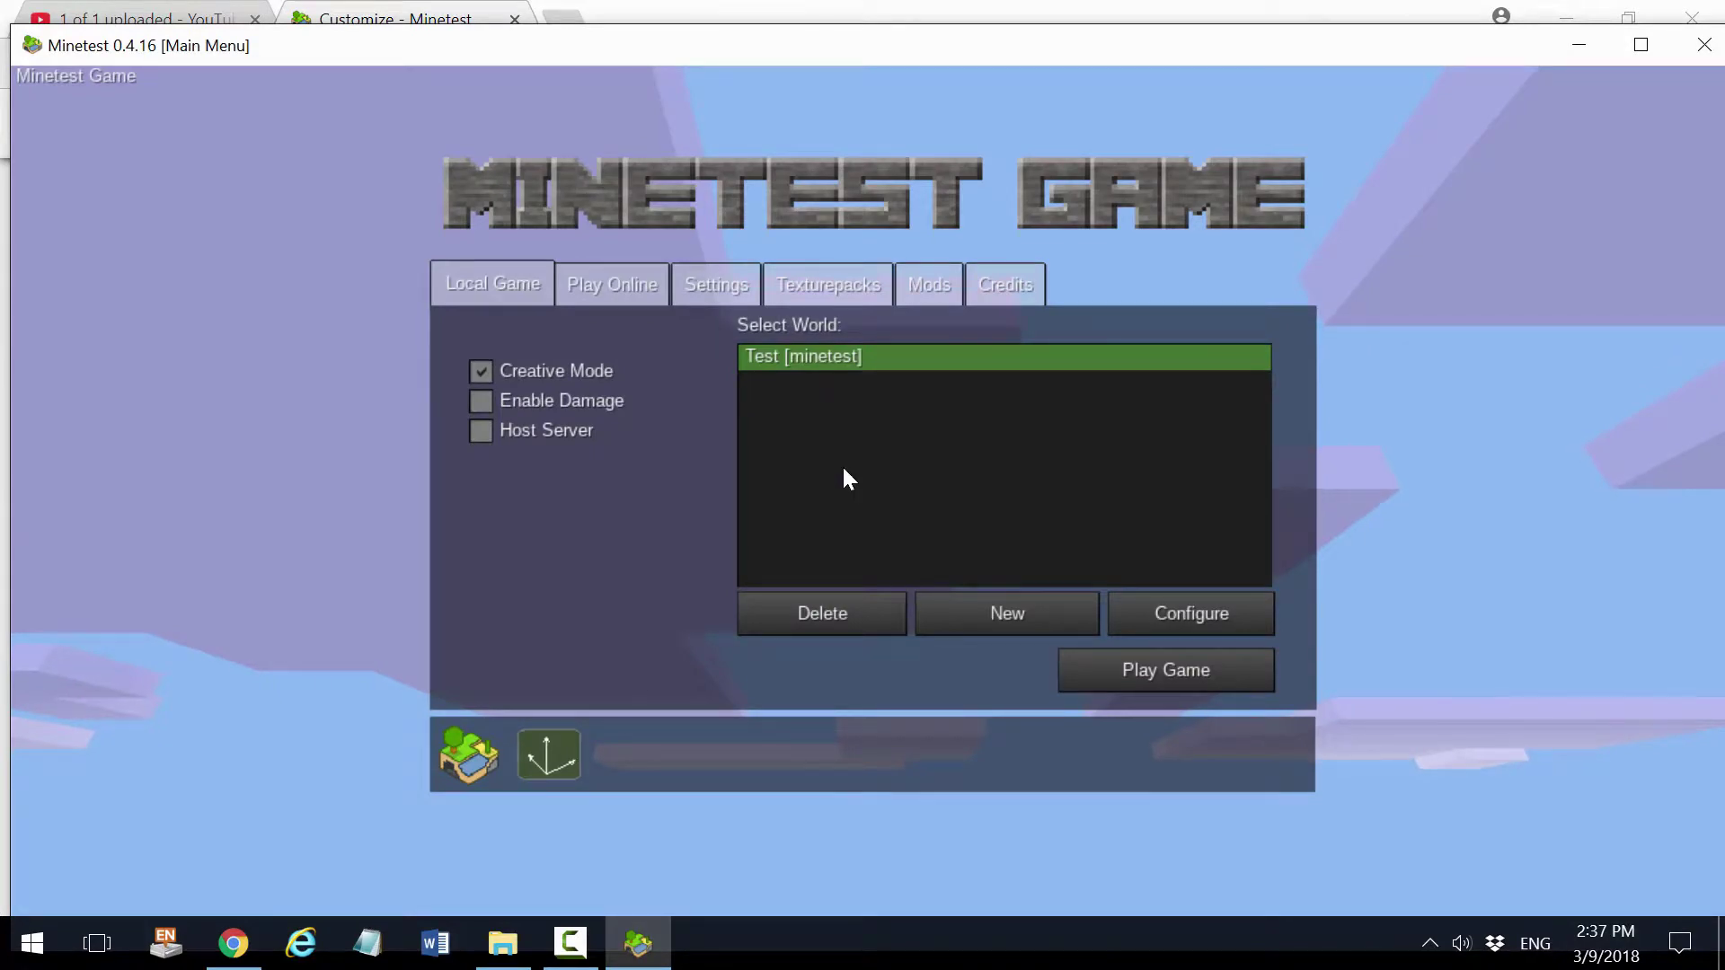
left_click(1164, 670)
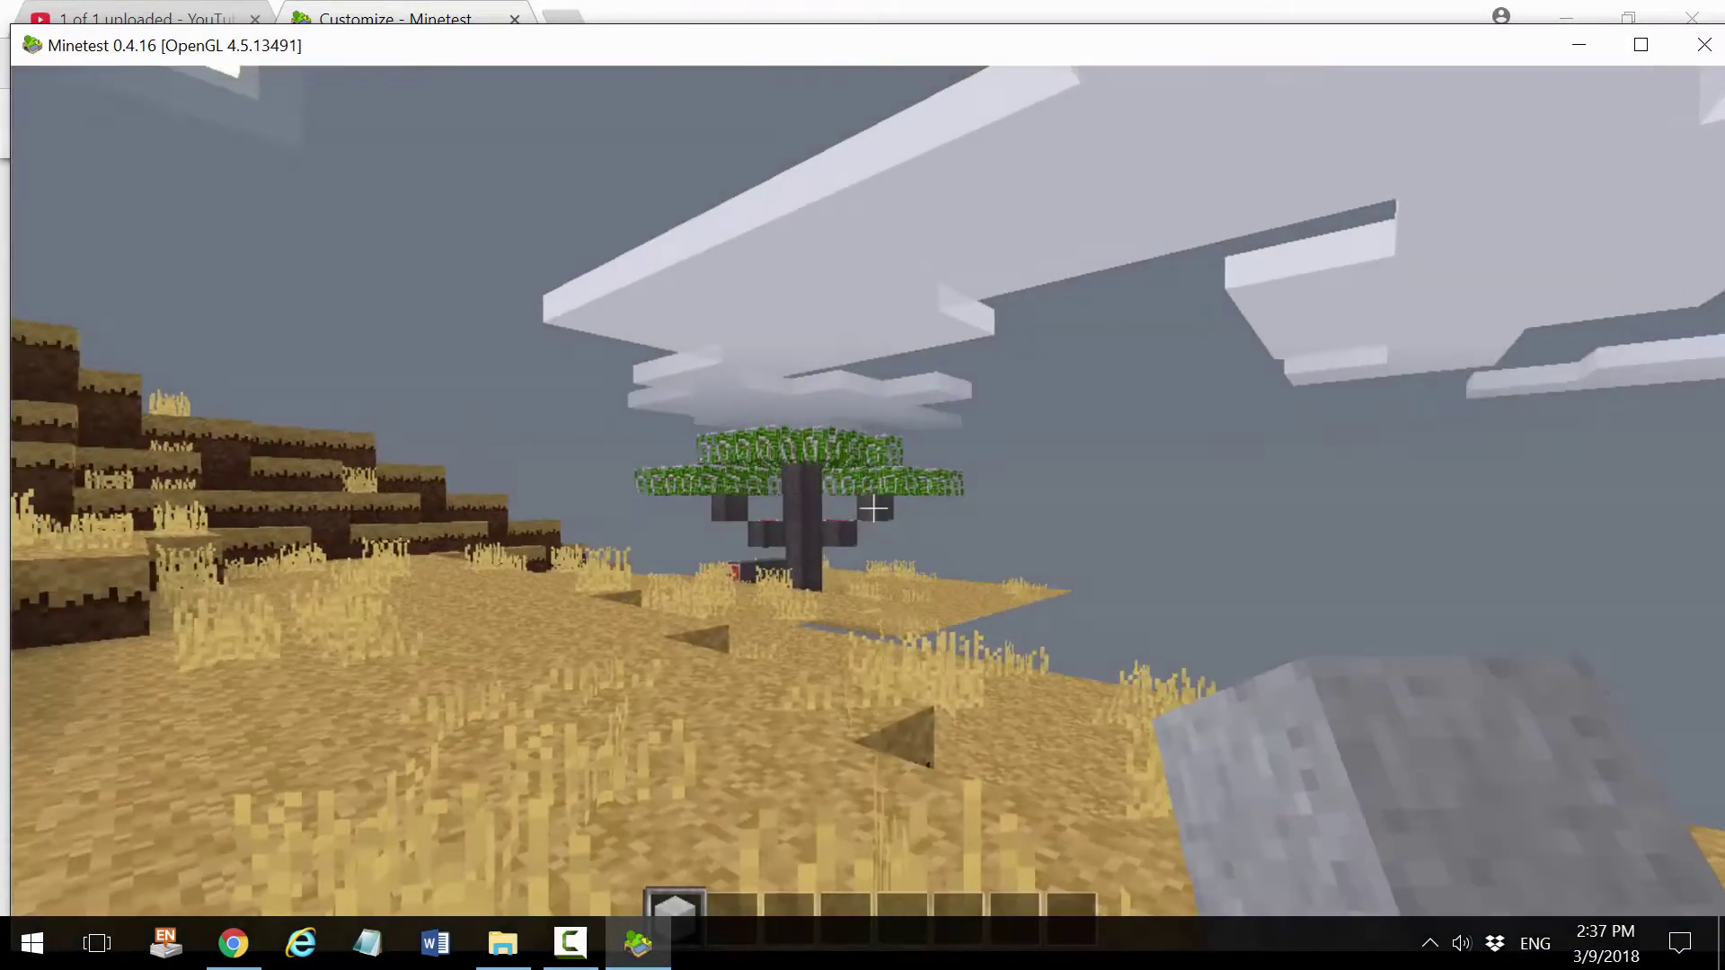
View the default creative inventory in the game, and exit Minetest to the desktop
key("i")
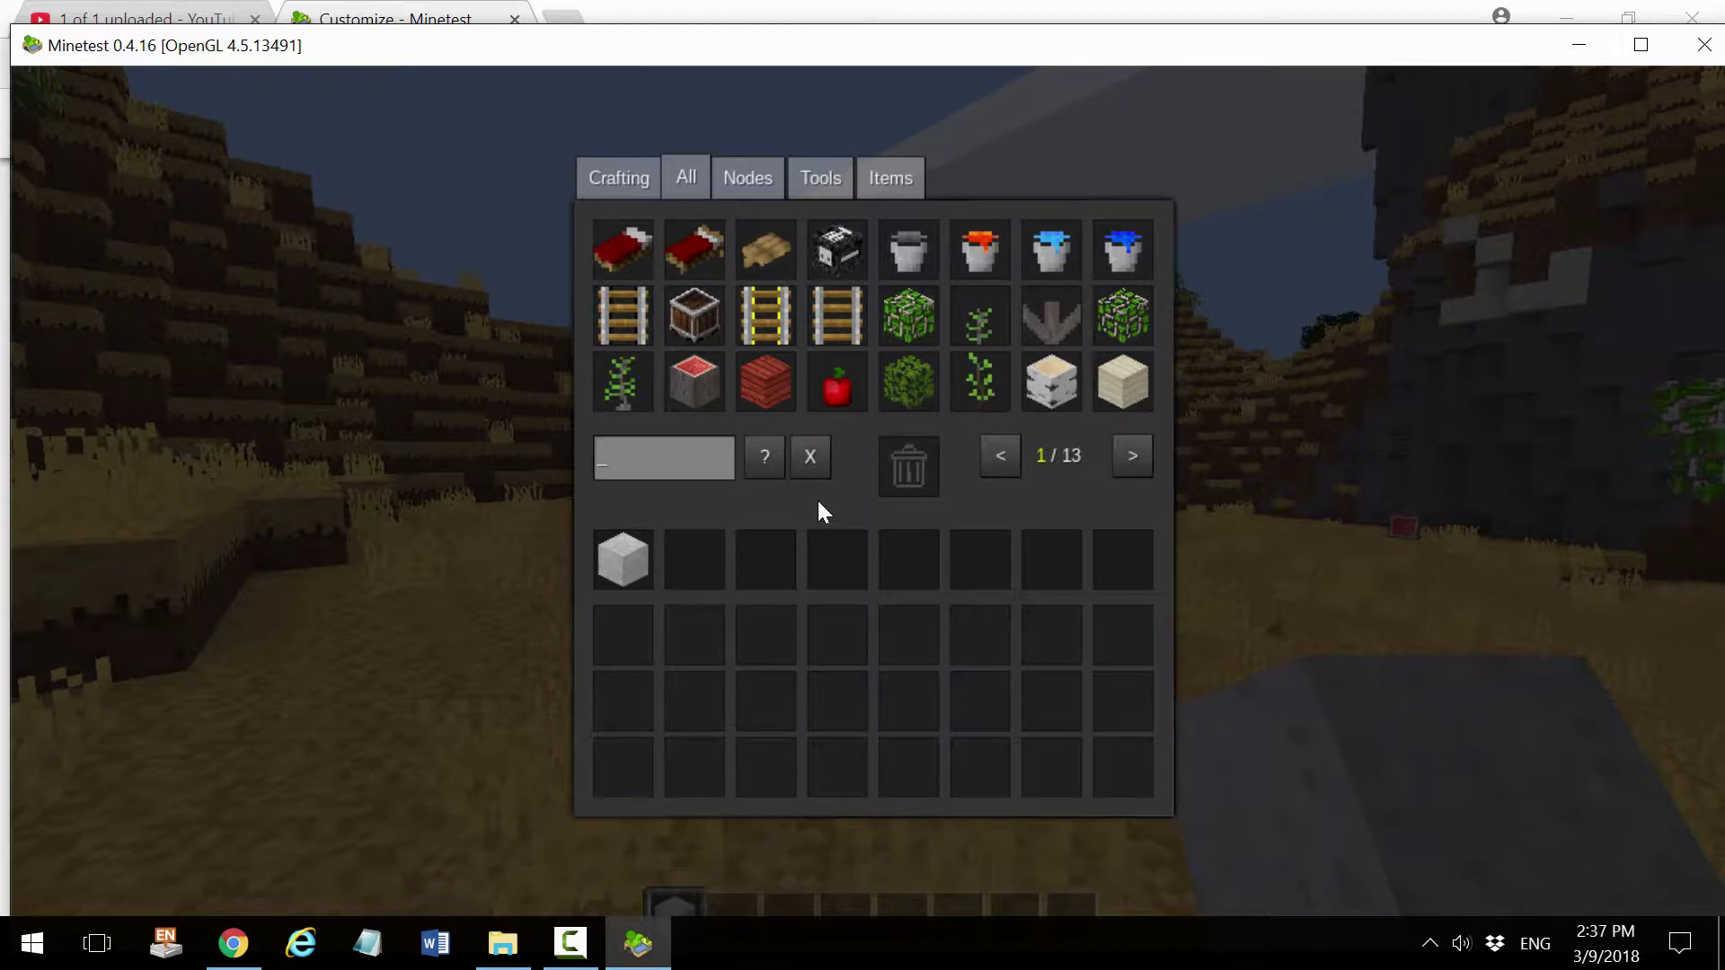
key("Escape")
key("Escape")
left_click(911, 647)
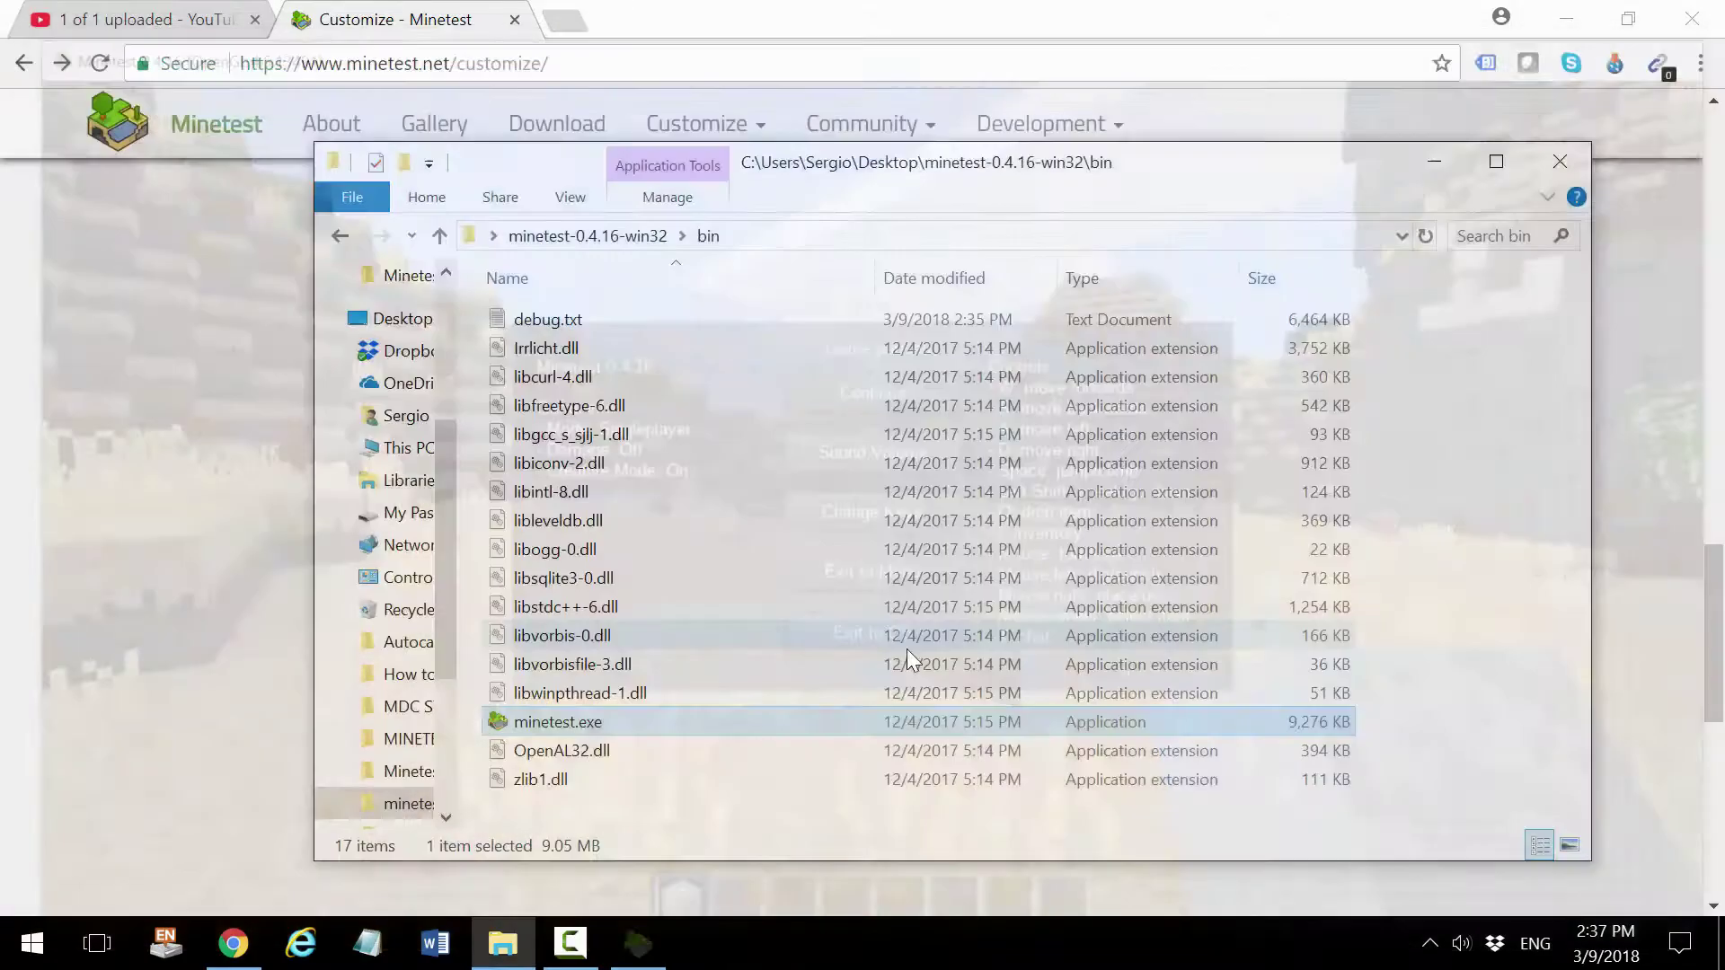
Return to the browser and open the Unified Inventory mod's GitHub repository through its forum topic
left_click(242, 678)
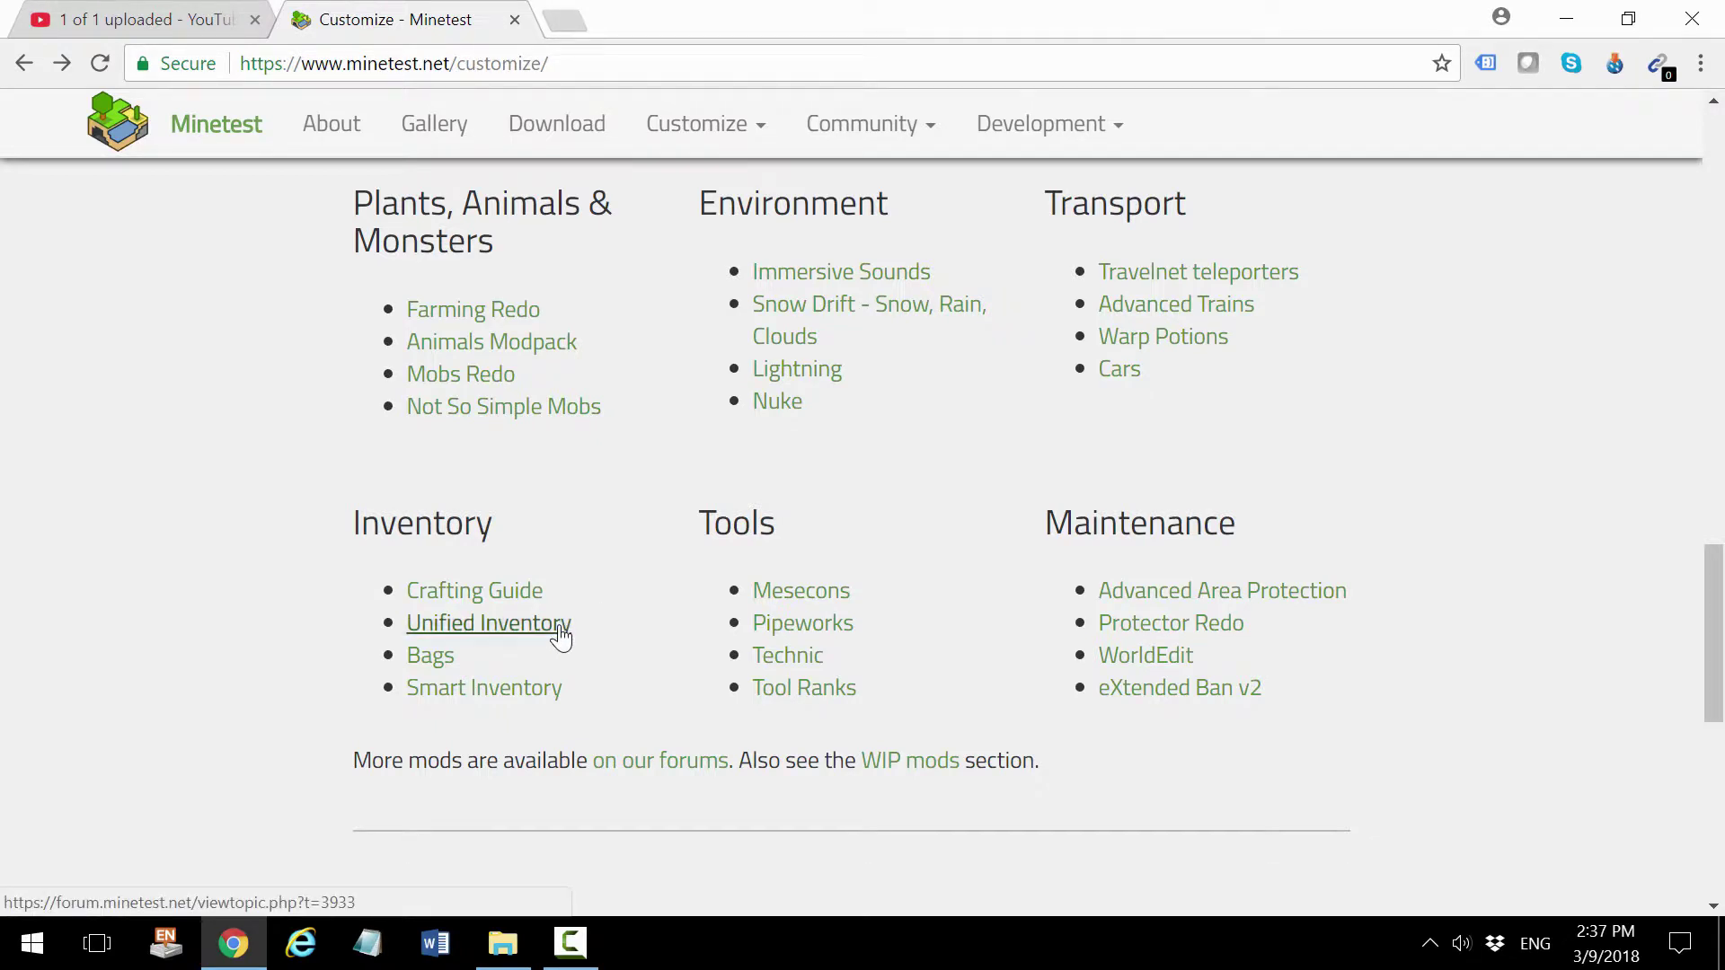
left_click(449, 627)
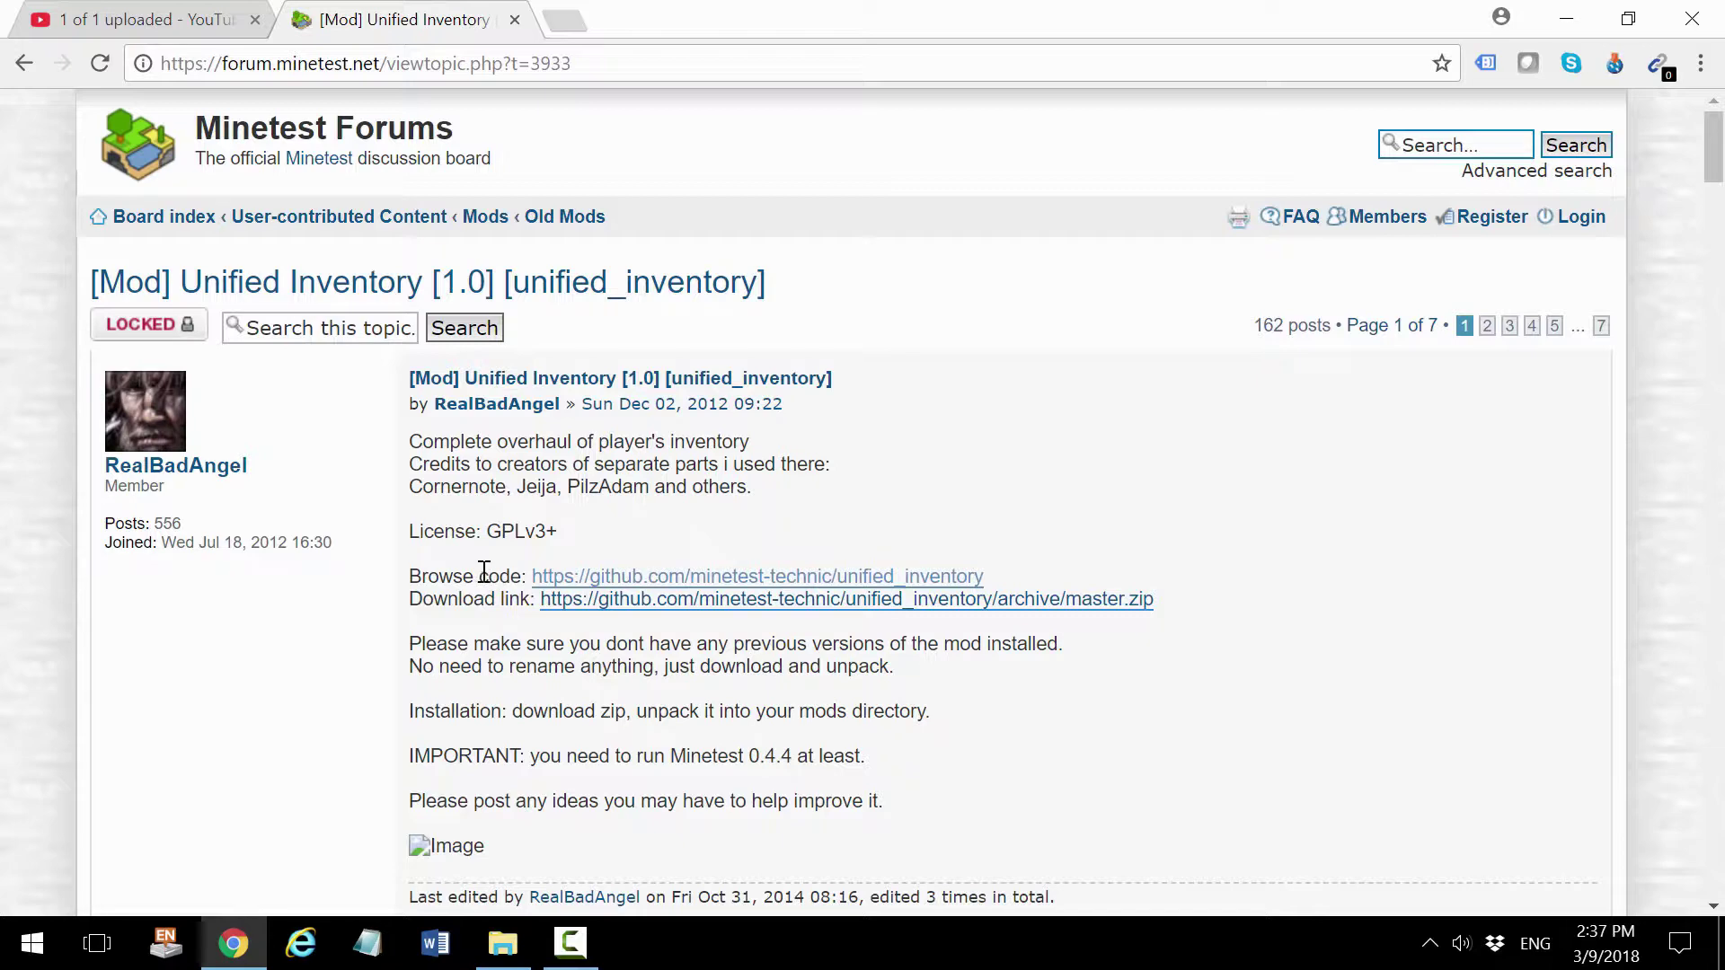
left_click(934, 576)
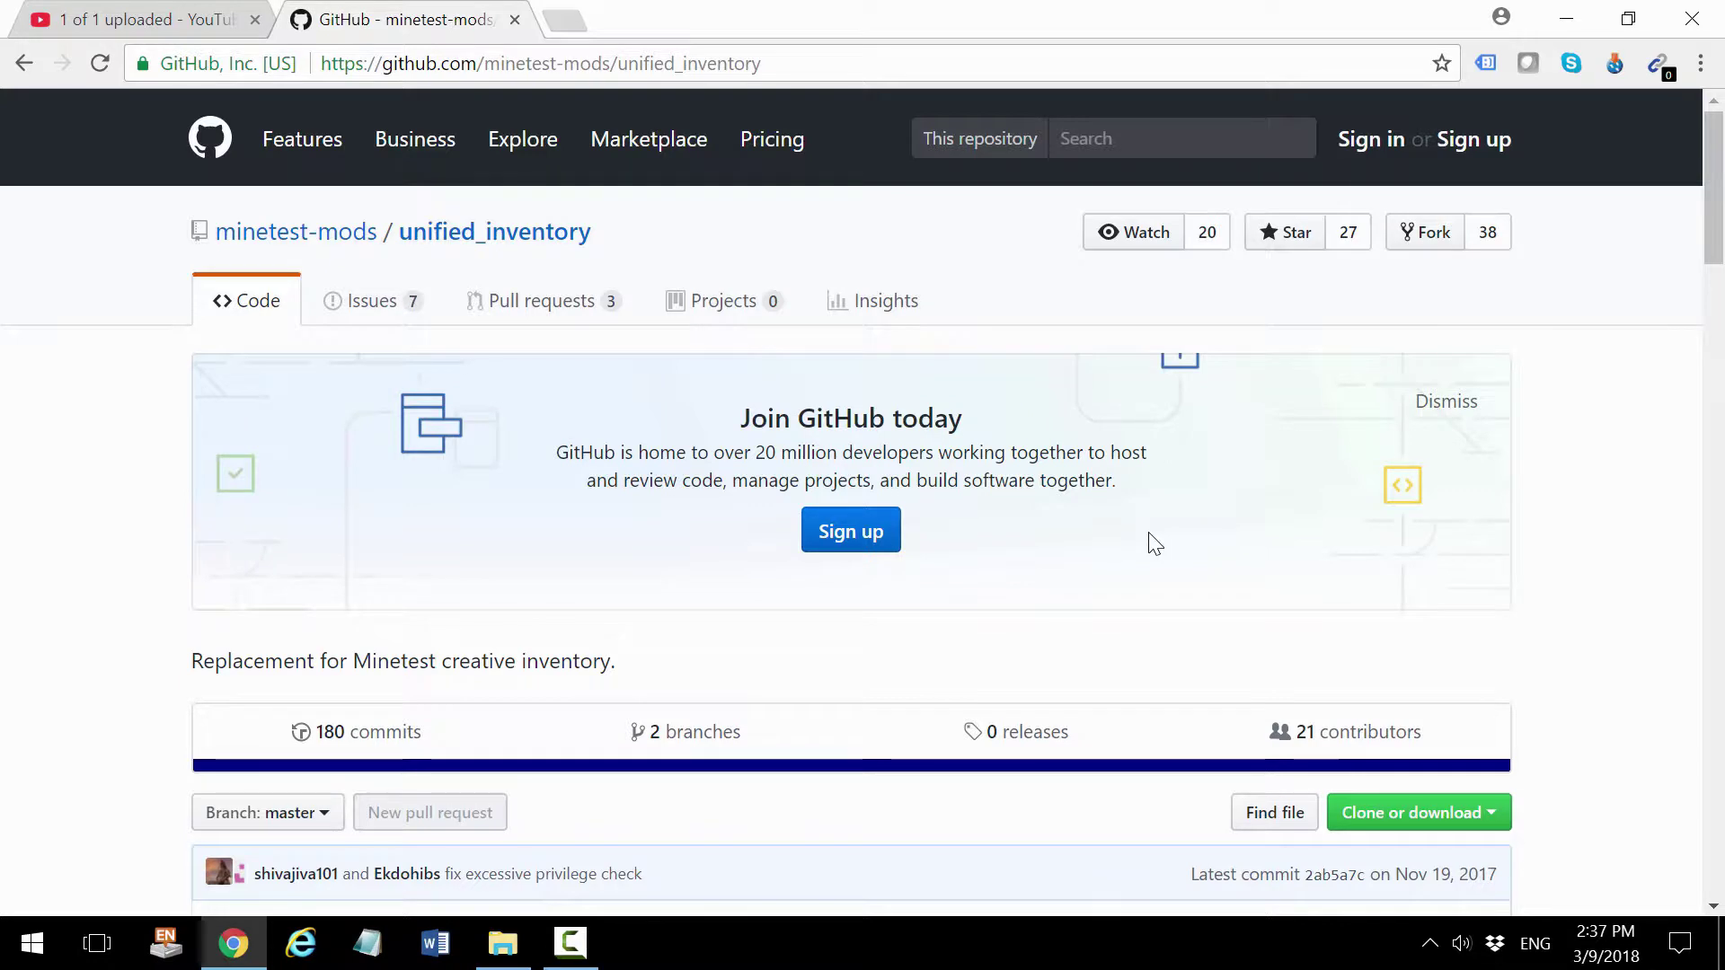
Download the unified_inventory repository as a ZIP and open the archive
scroll(1155, 544, "down", 3)
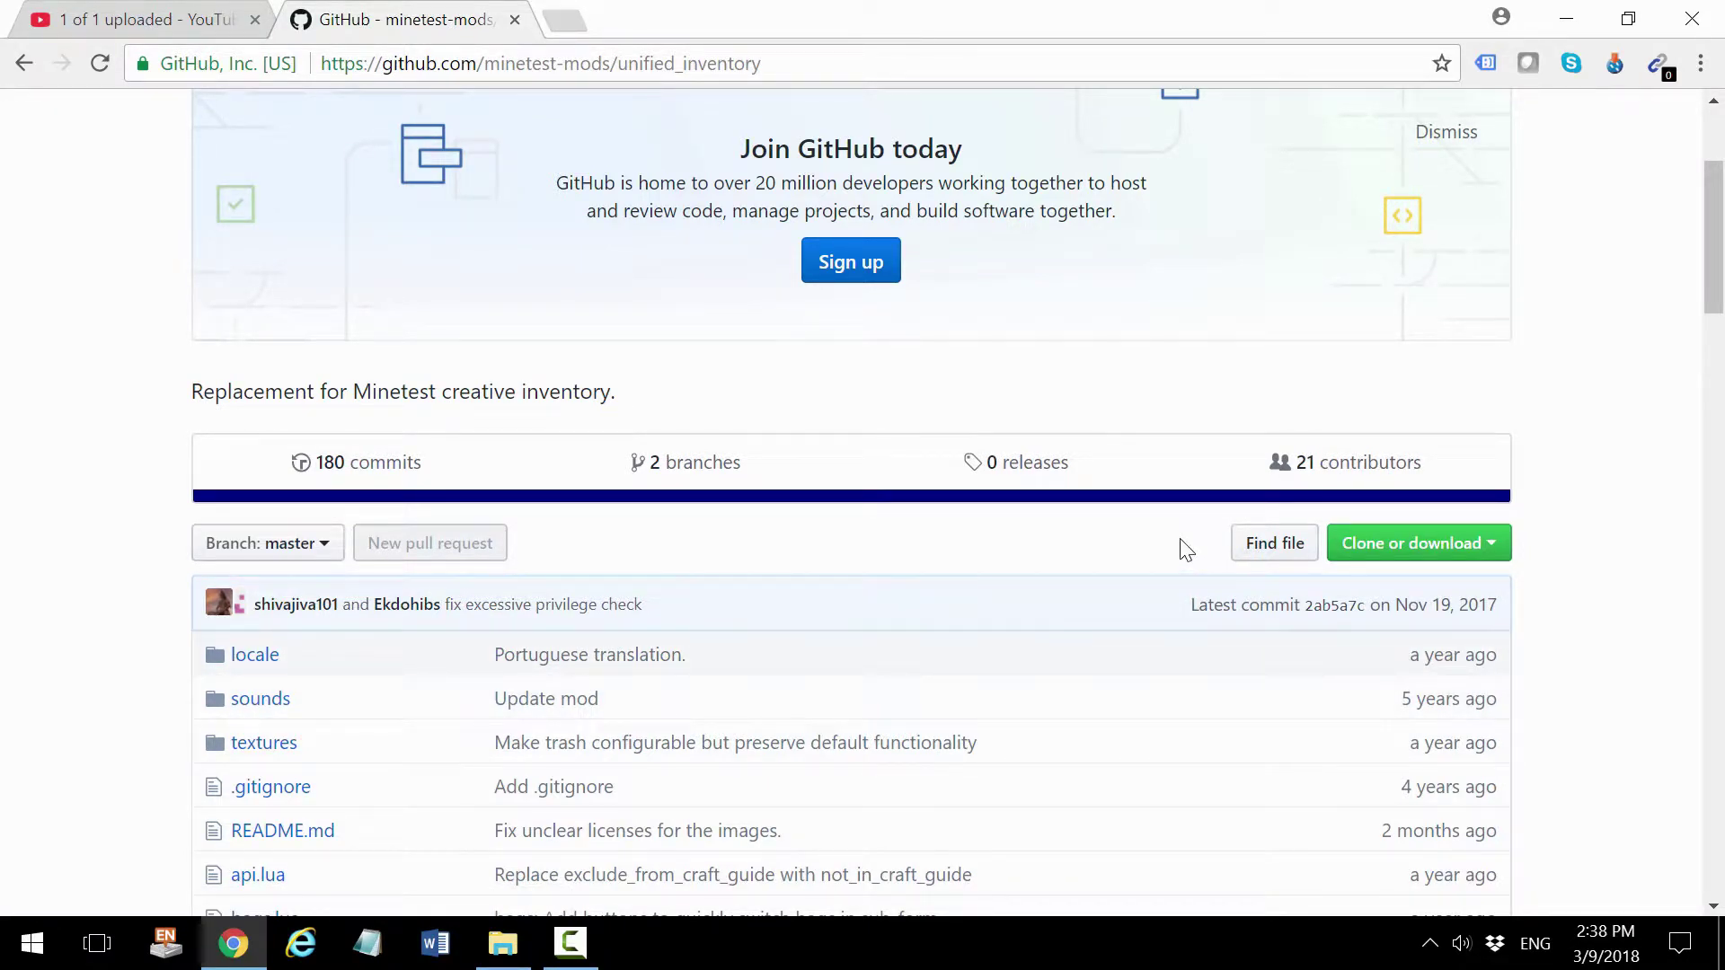
left_click(1481, 555)
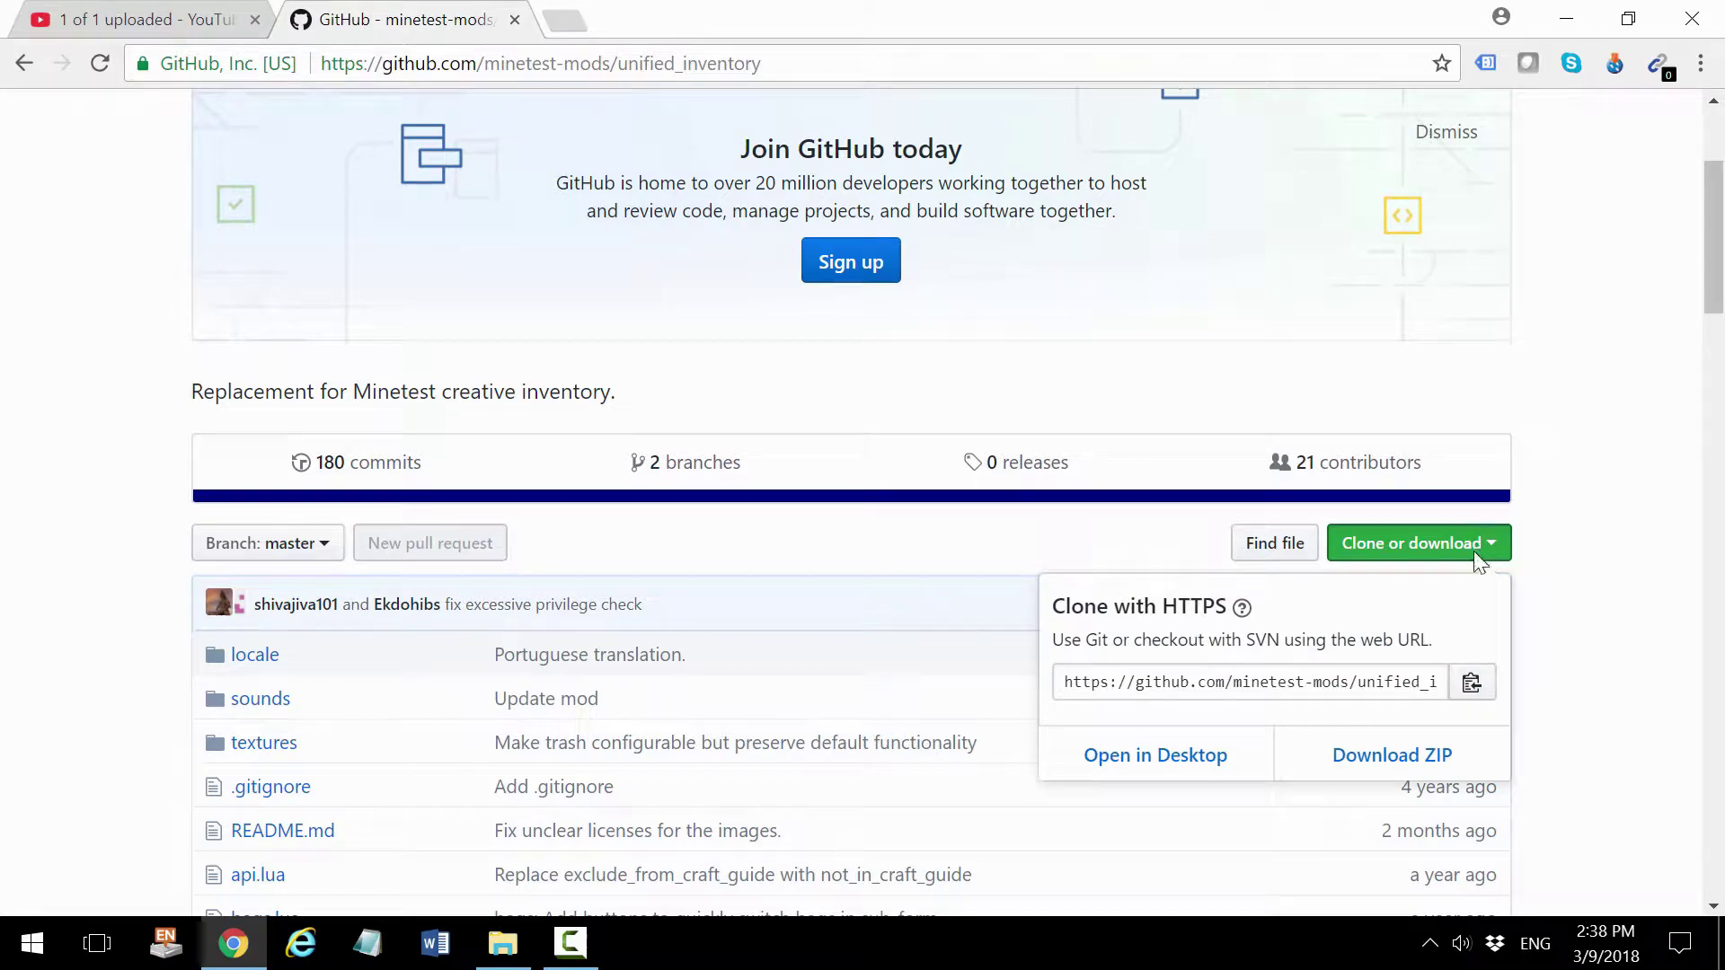
left_click(1390, 757)
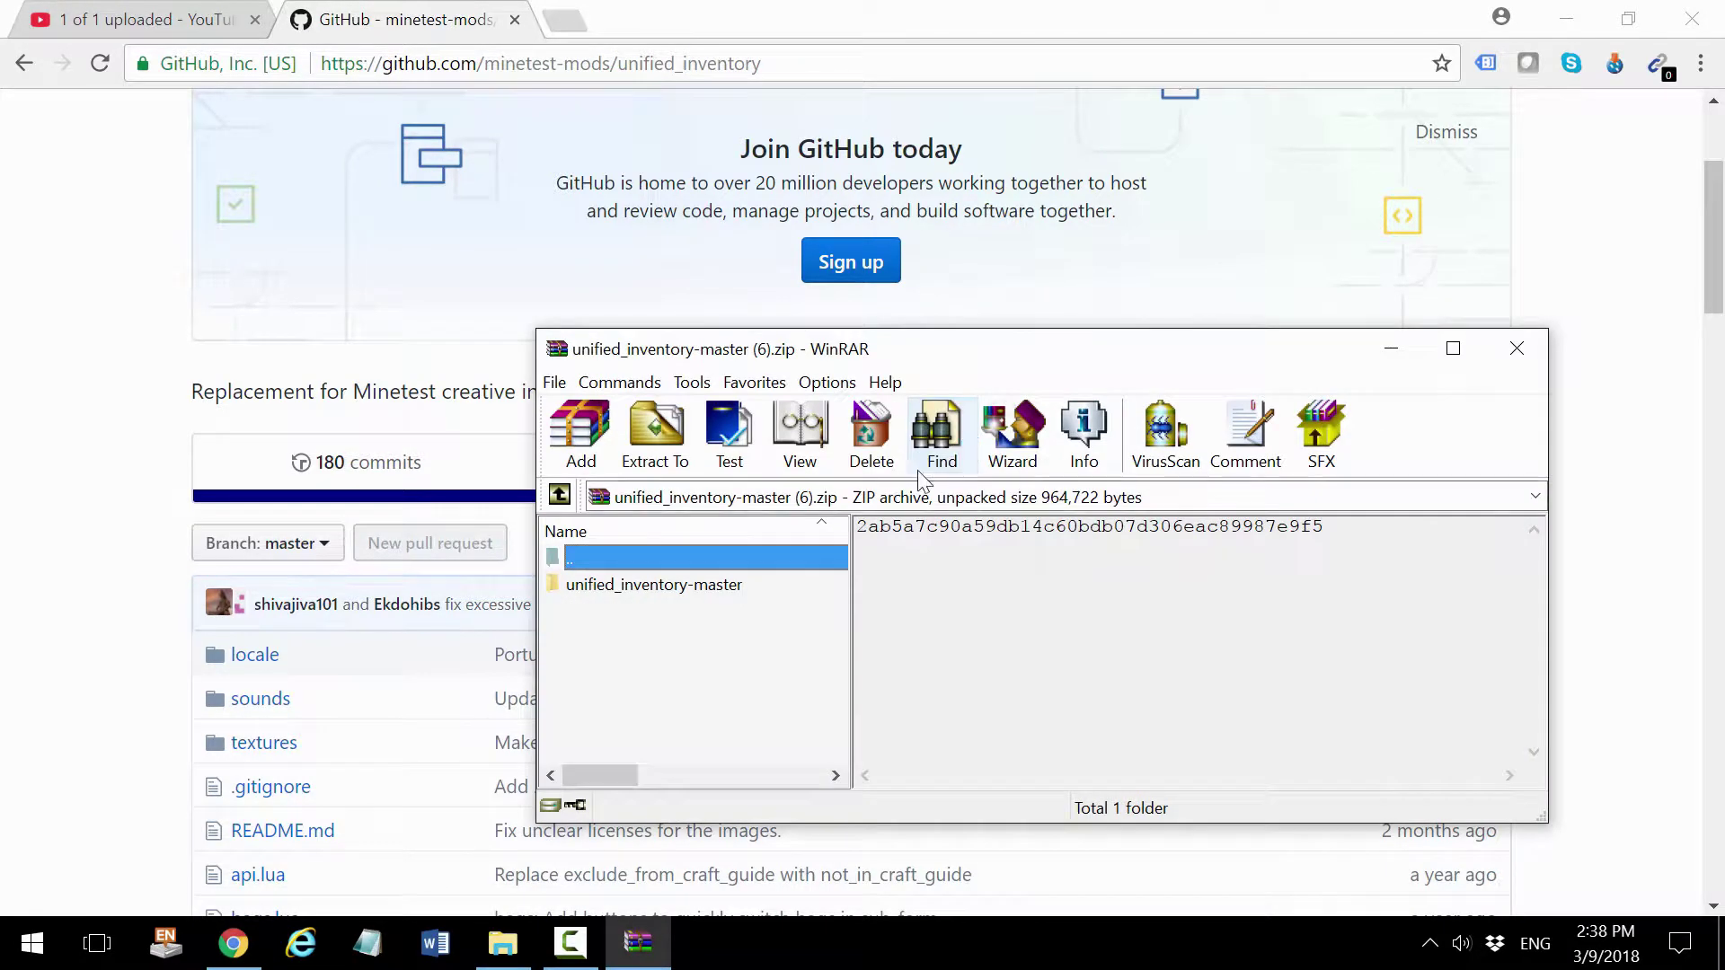
Open the mods folder of minetest-0.4.16-win32 in File Explorer beside the archive window
left_click(503, 943)
left_click_drag(854, 165, 679, 114)
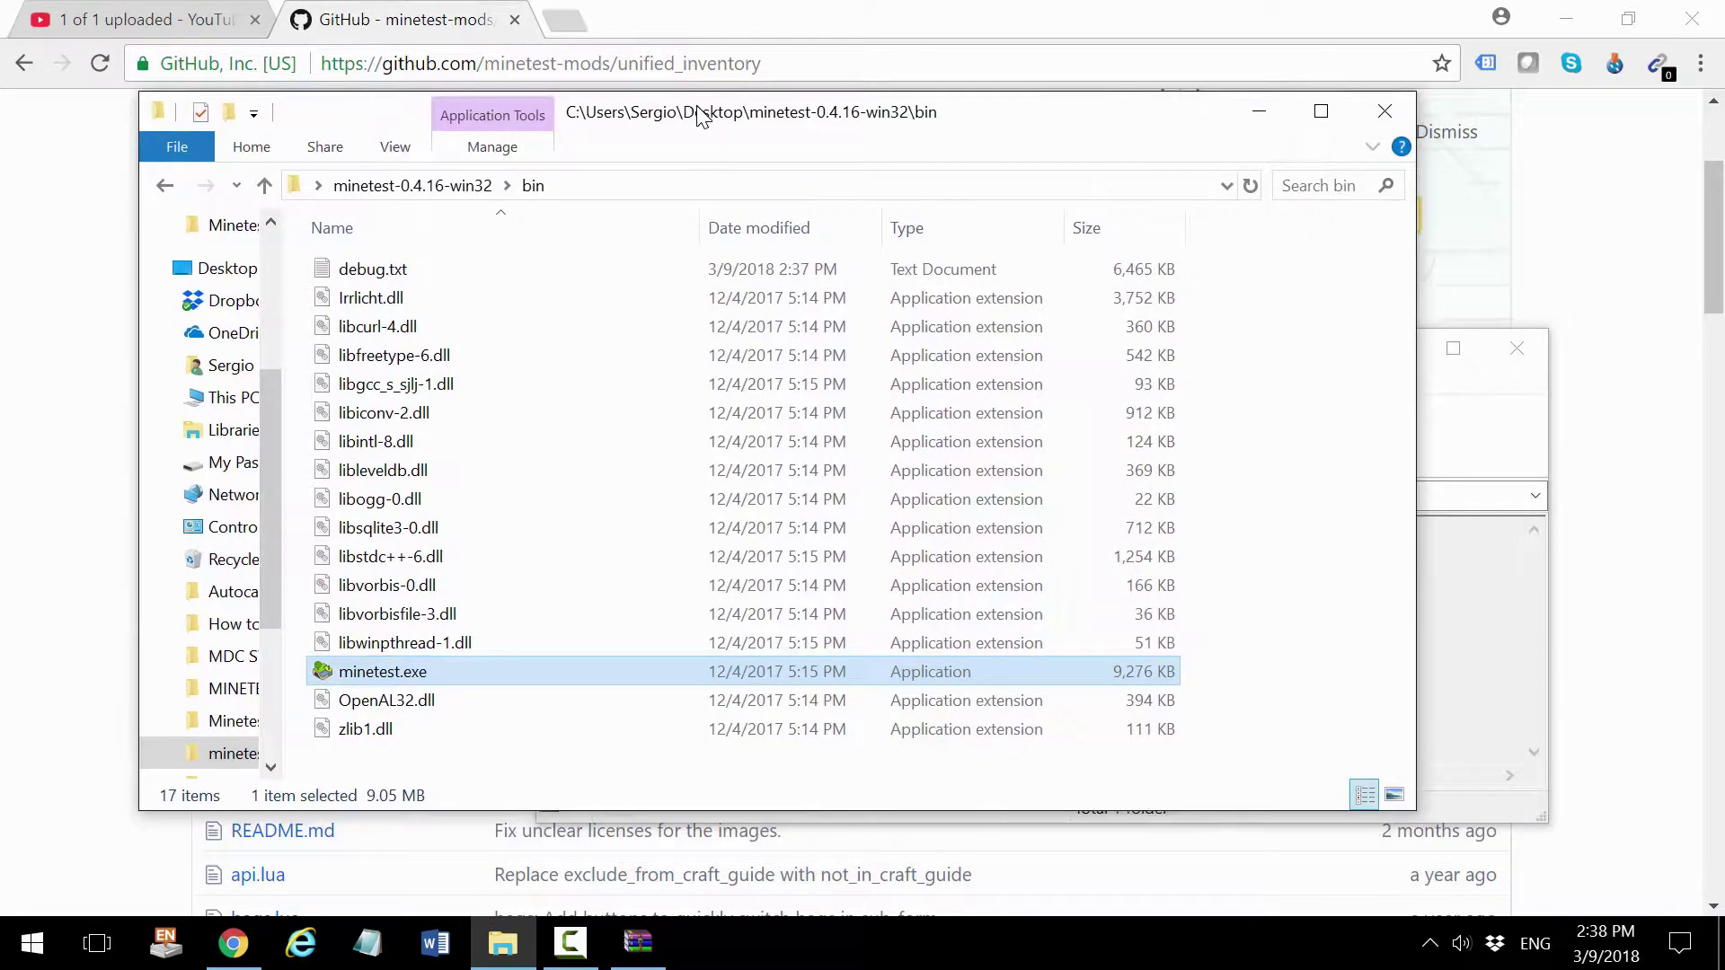
left_click(268, 185)
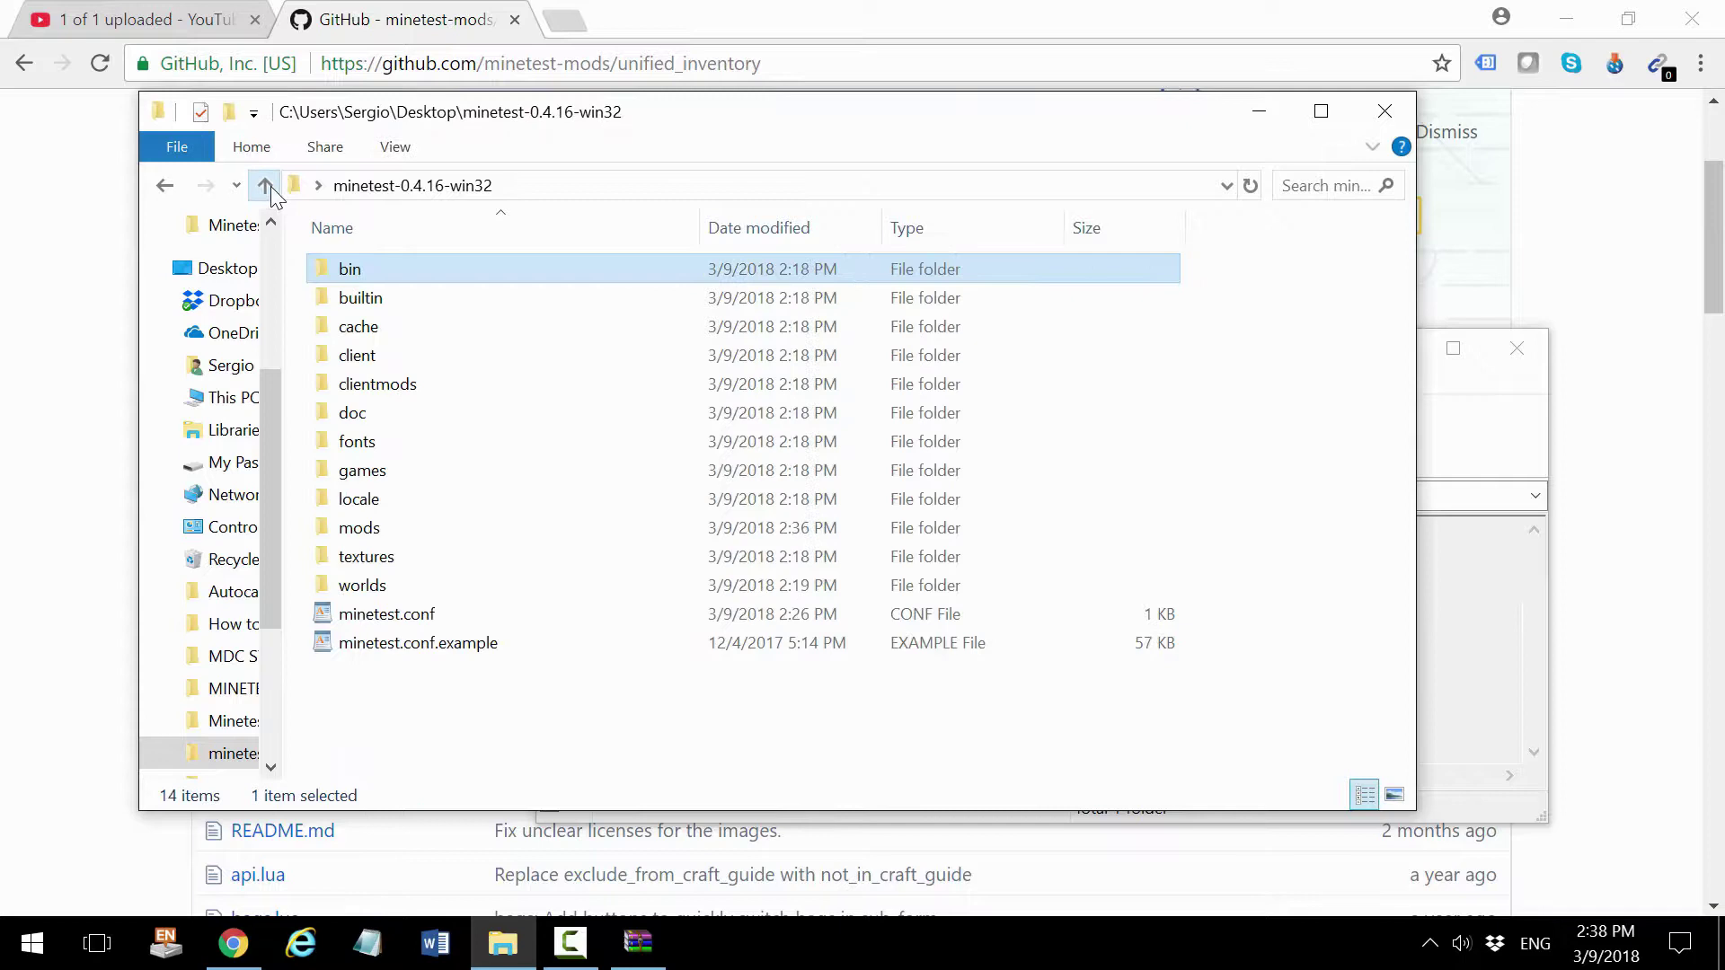
double_click(387, 533)
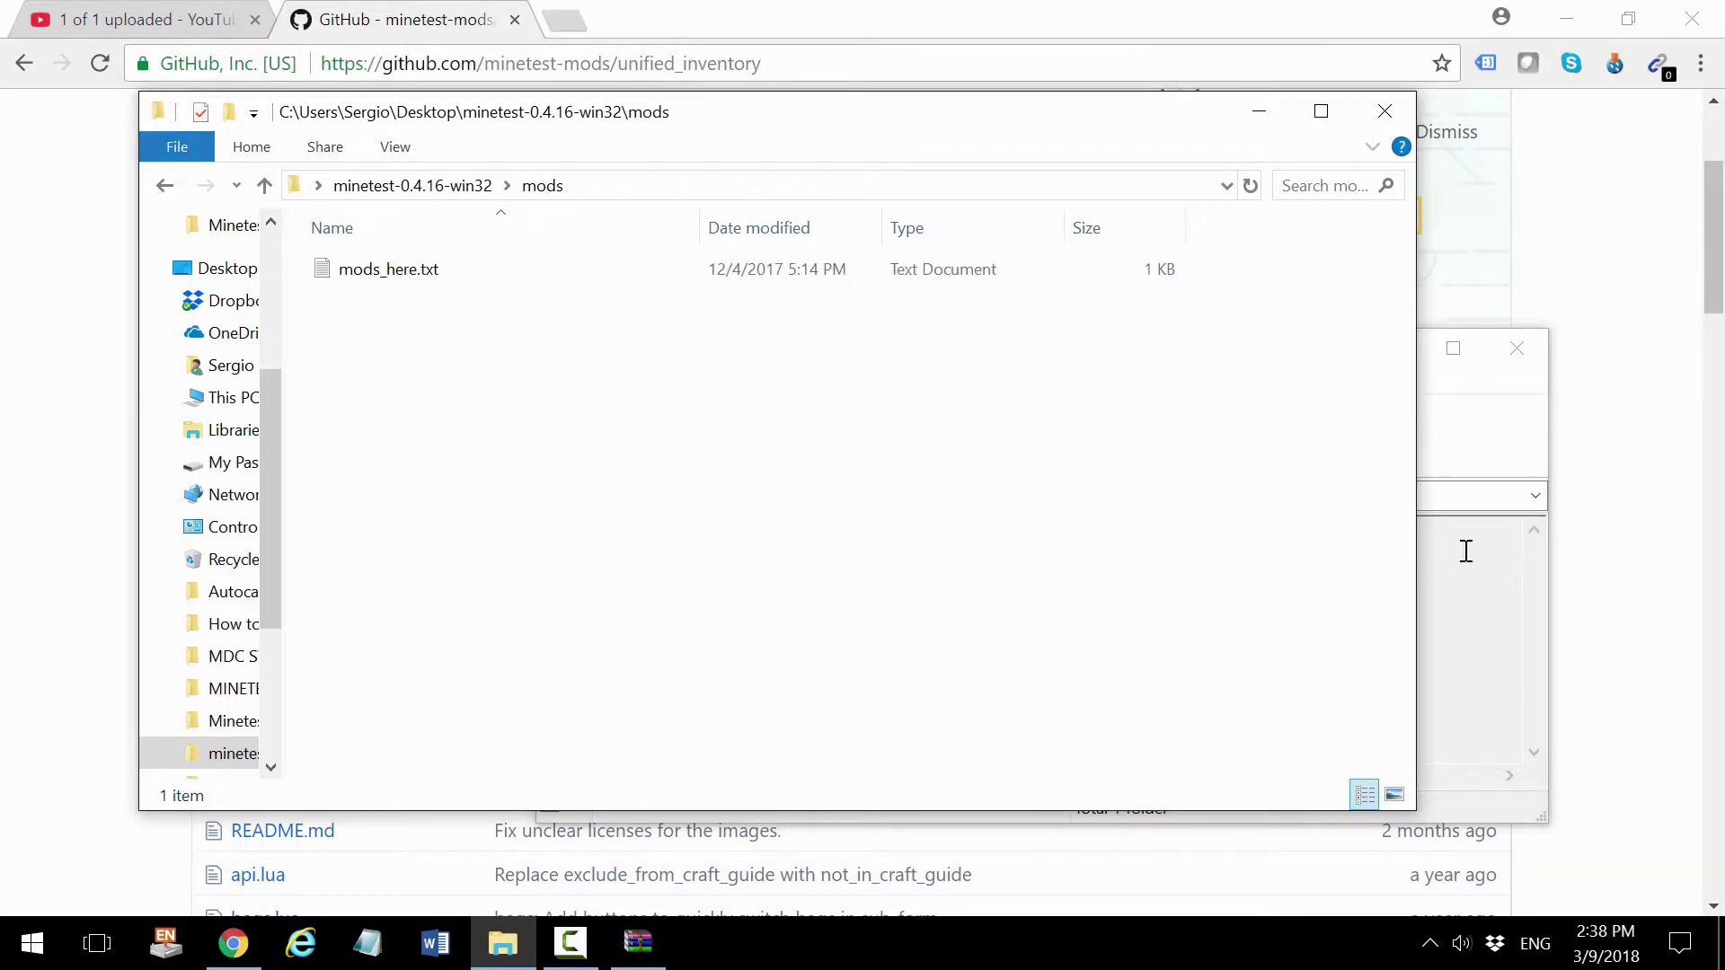
Extract the unified_inventory-master folder from the archive into the mods folder and close WinRAR
left_click(1503, 456)
left_click_drag(710, 595, 415, 356)
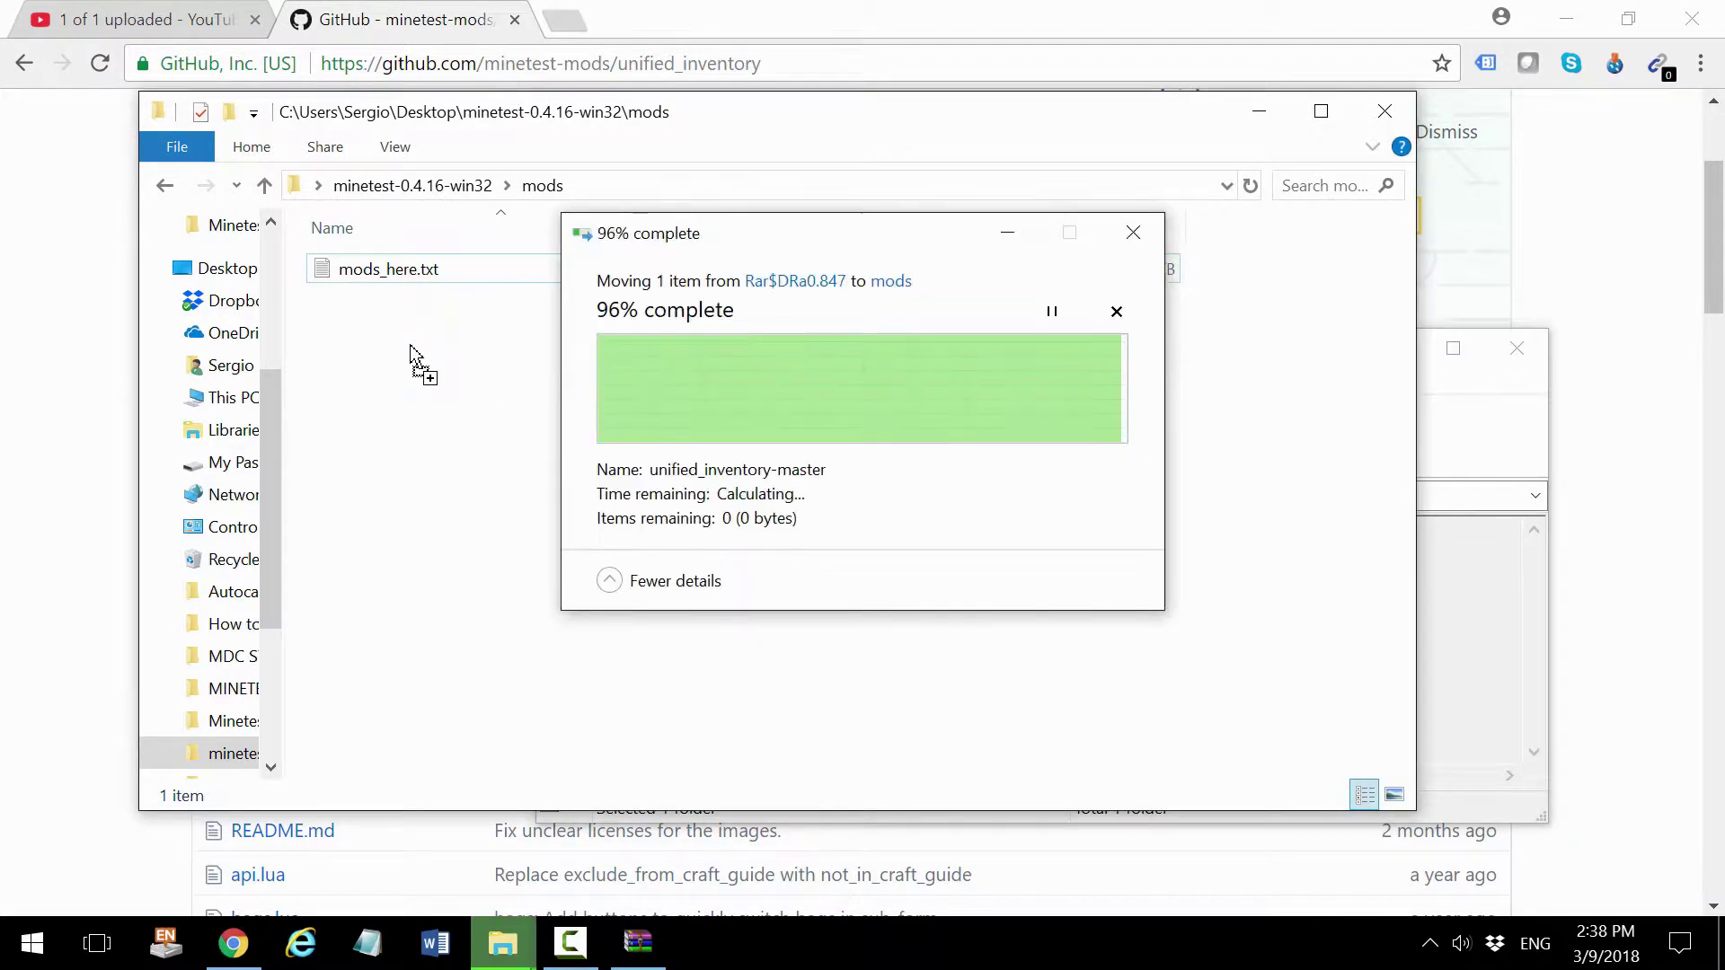
left_click(1545, 395)
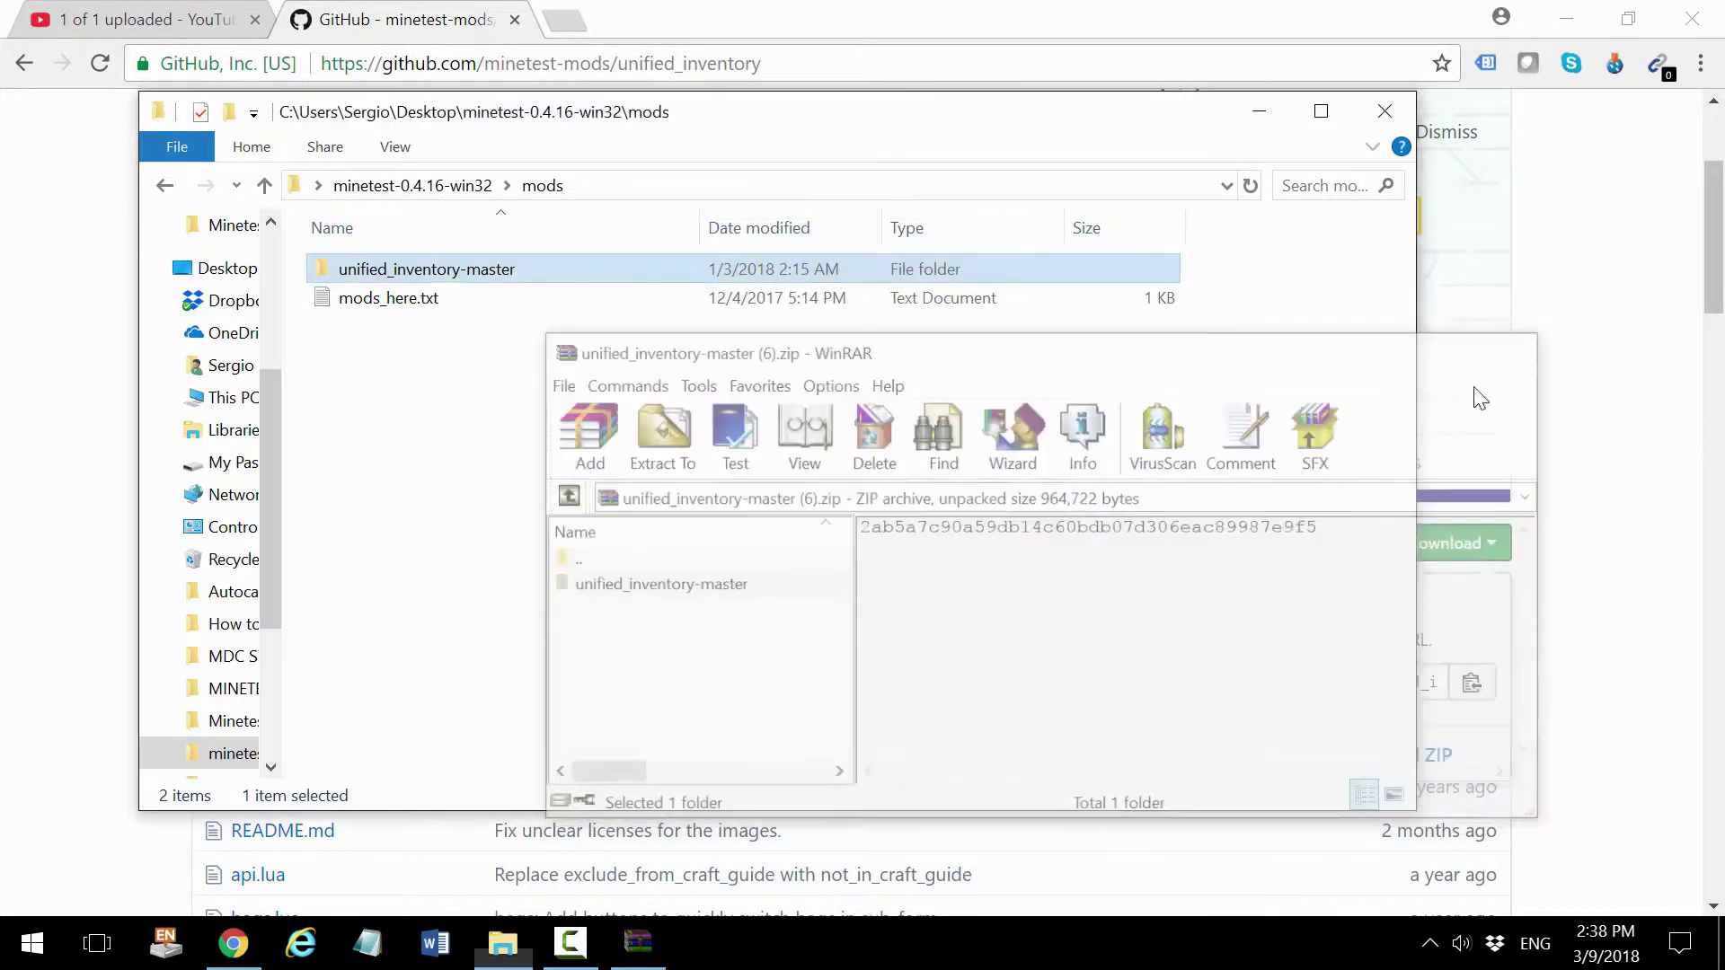
left_click(1444, 339)
left_click(731, 489)
Go back to the bin folder of minetest-0.4.16-win32 and launch minetest.exe
left_click(265, 186)
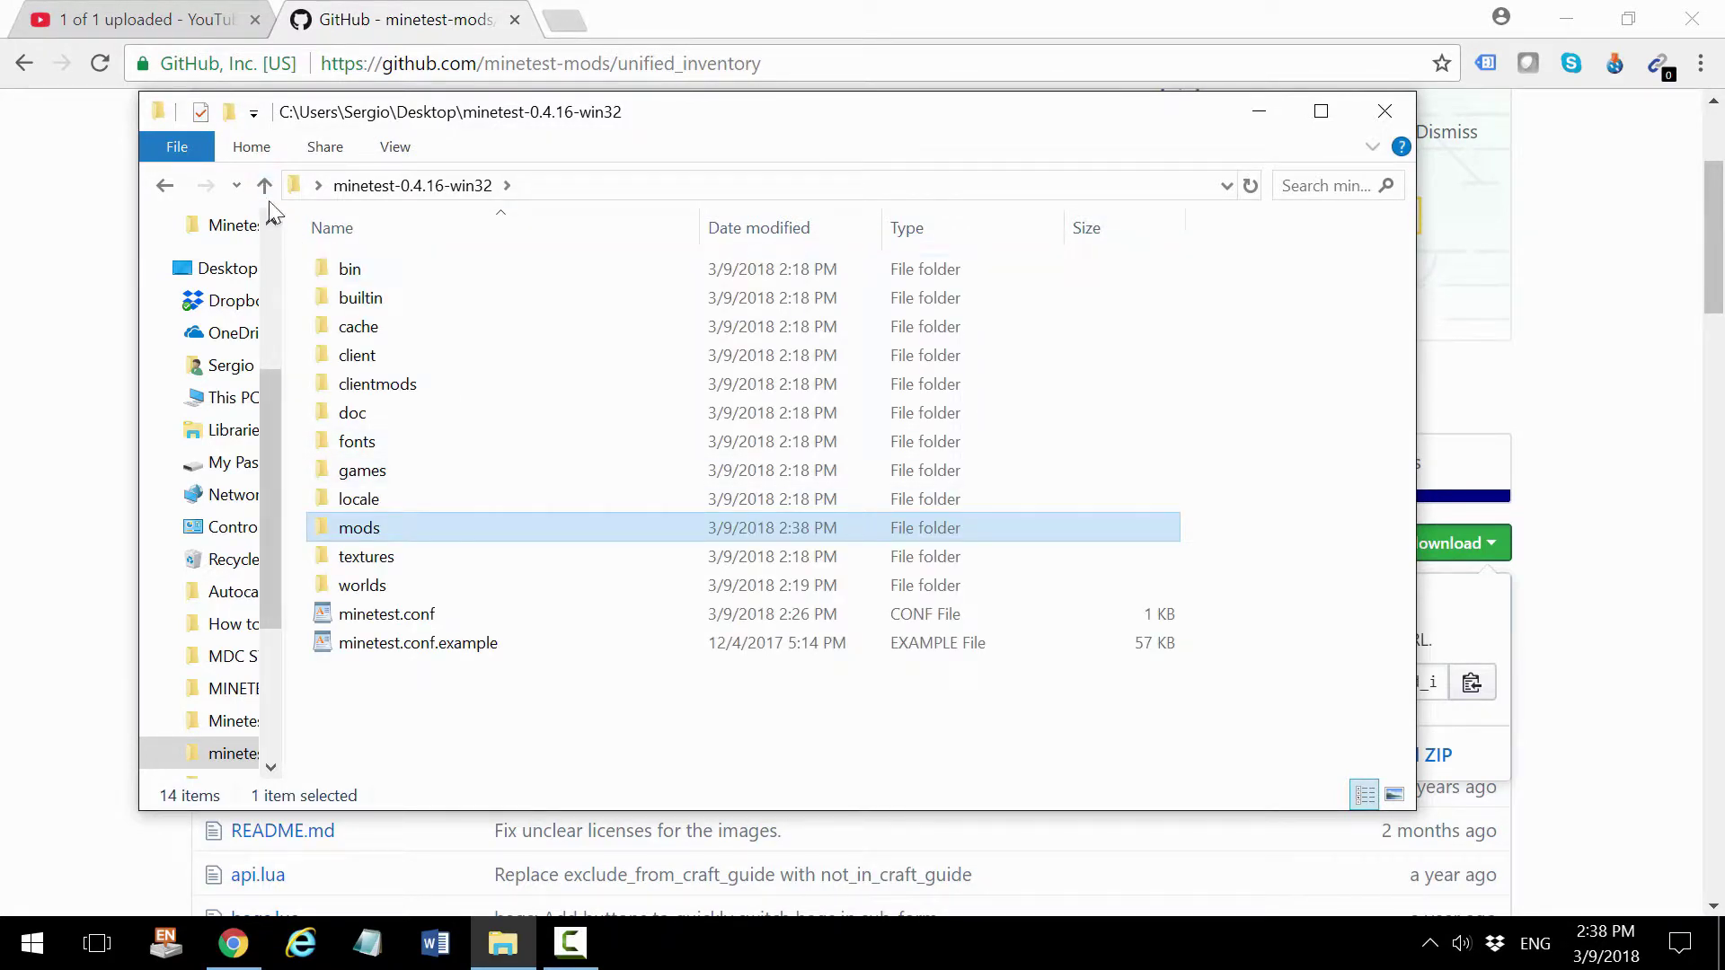
left_click(356, 275)
double_click(354, 271)
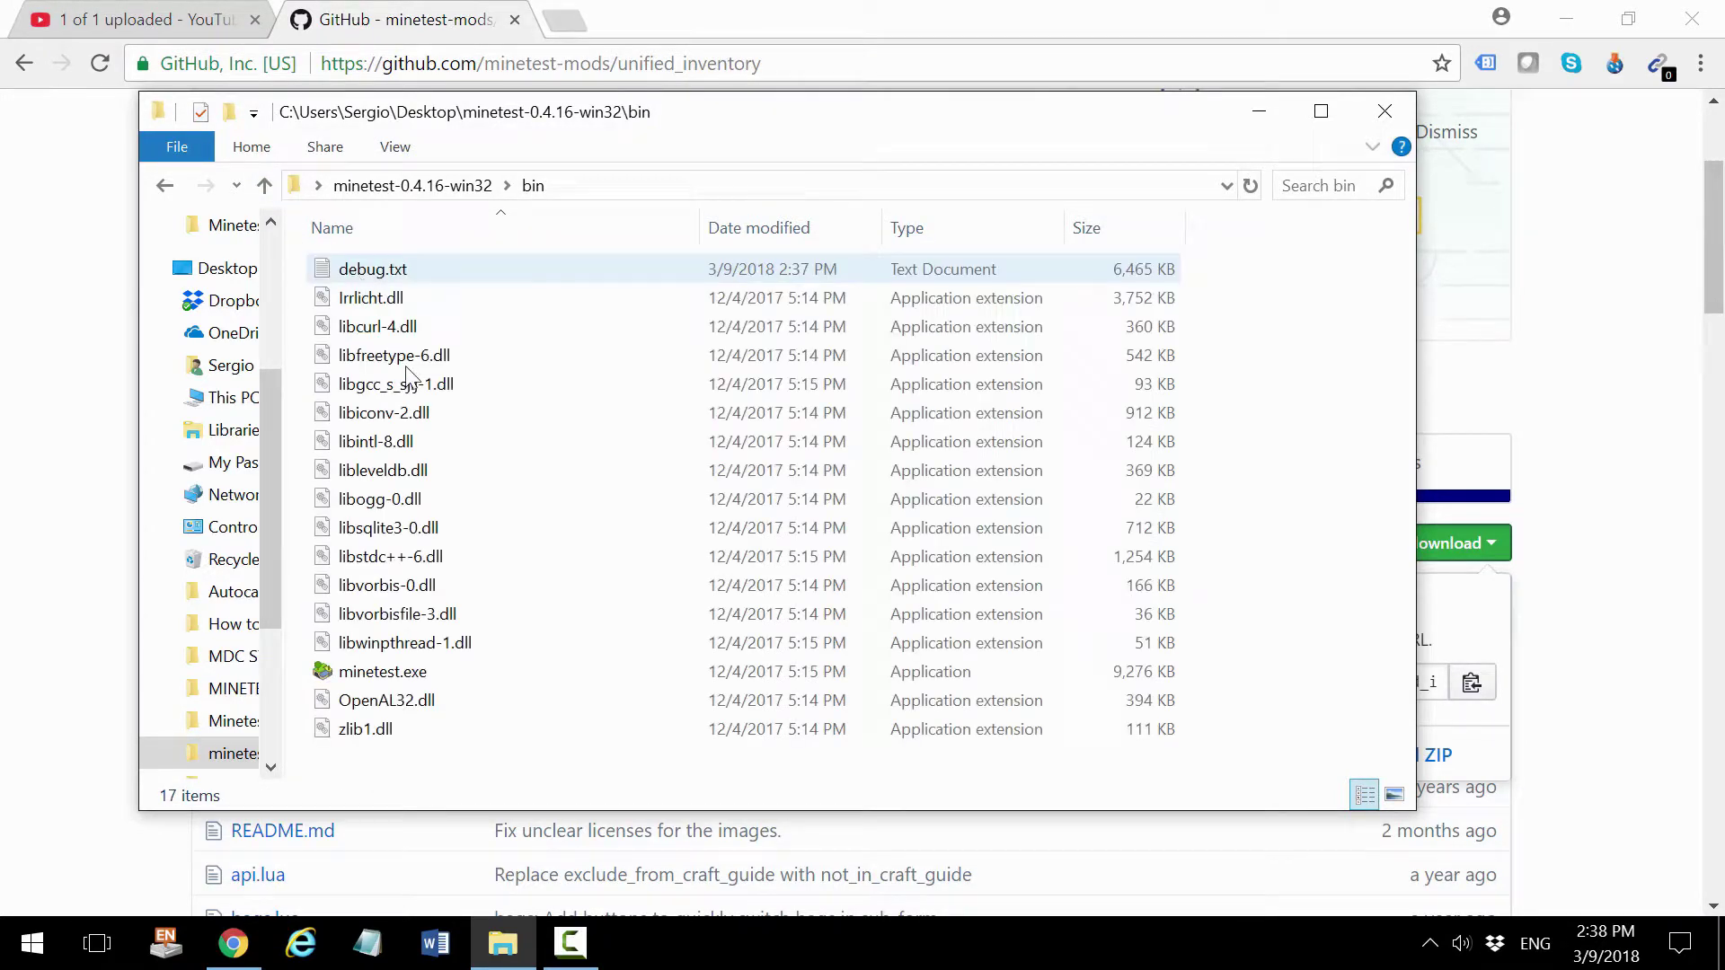
left_click(424, 678)
double_click(422, 670)
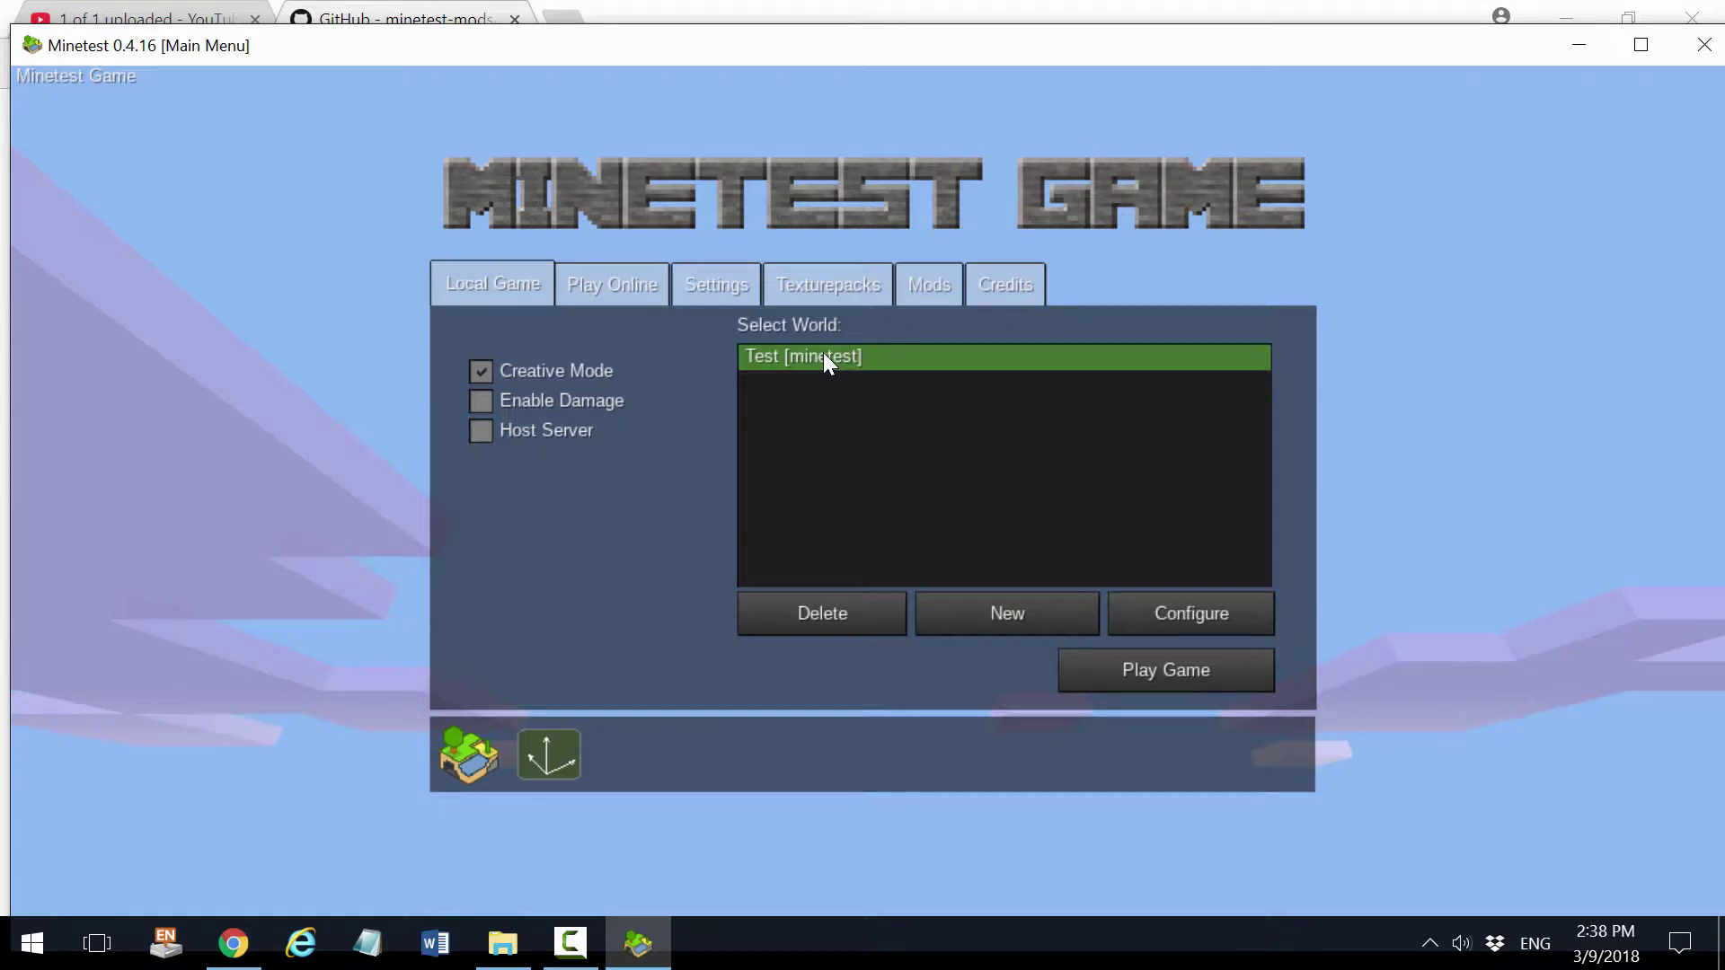
Enable the unified_inventory mod in the Test world's configuration and save it
left_click(1175, 613)
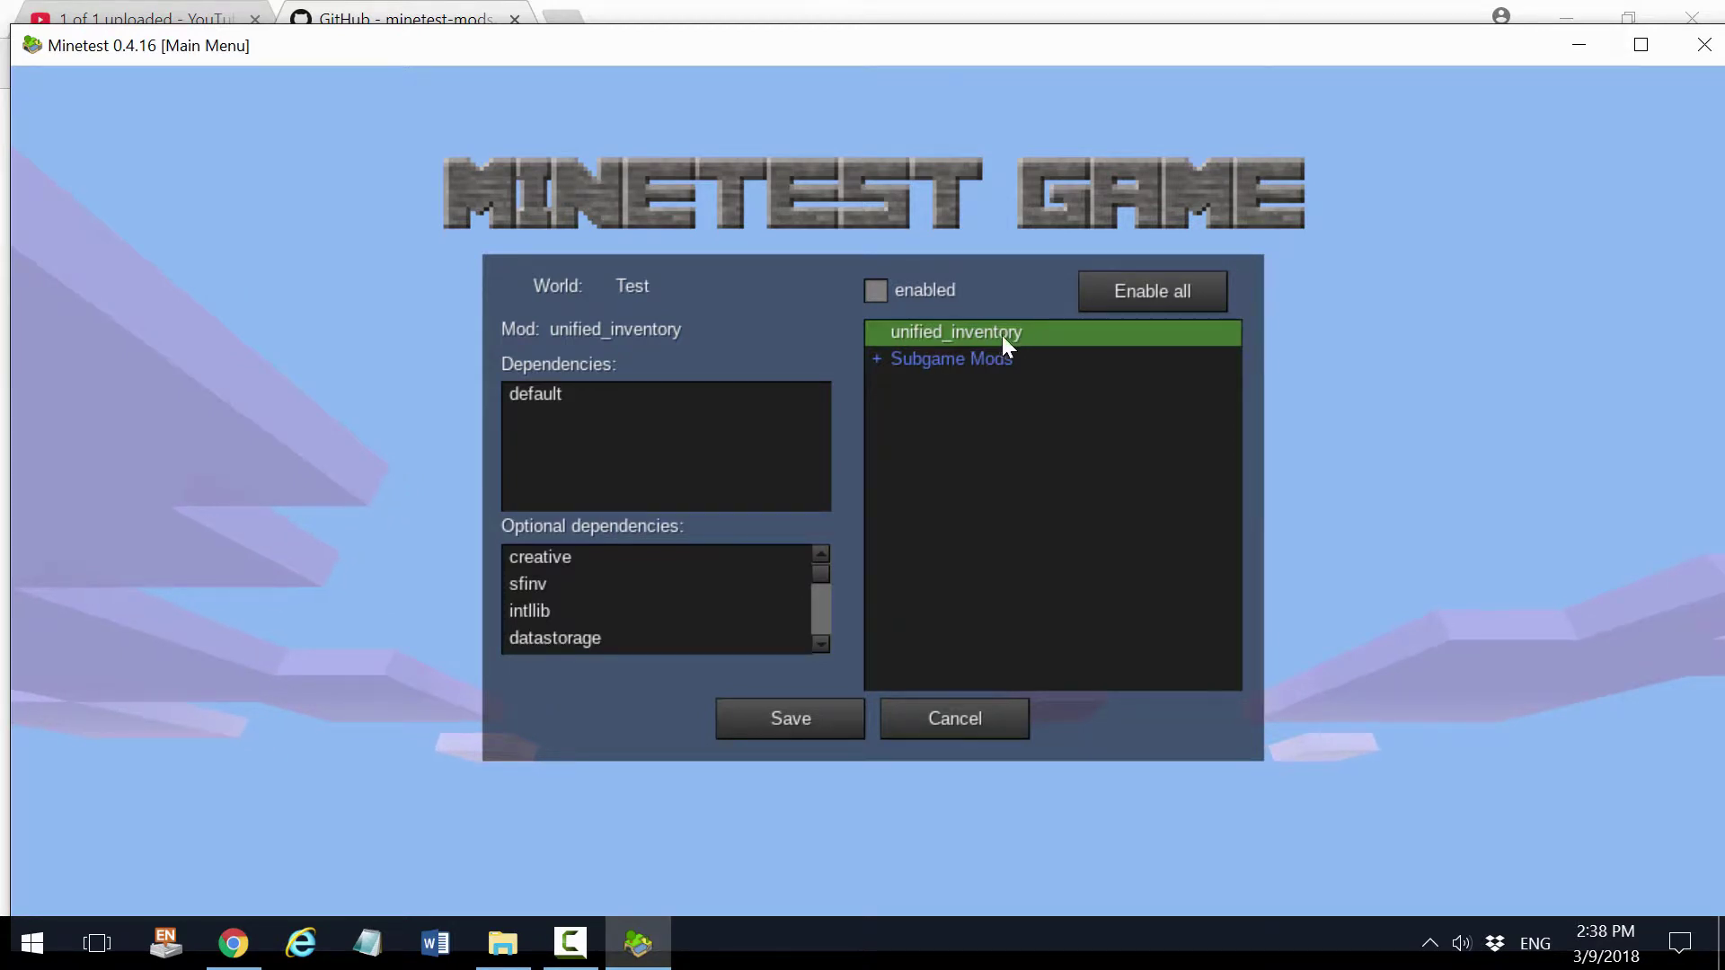
double_click(908, 323)
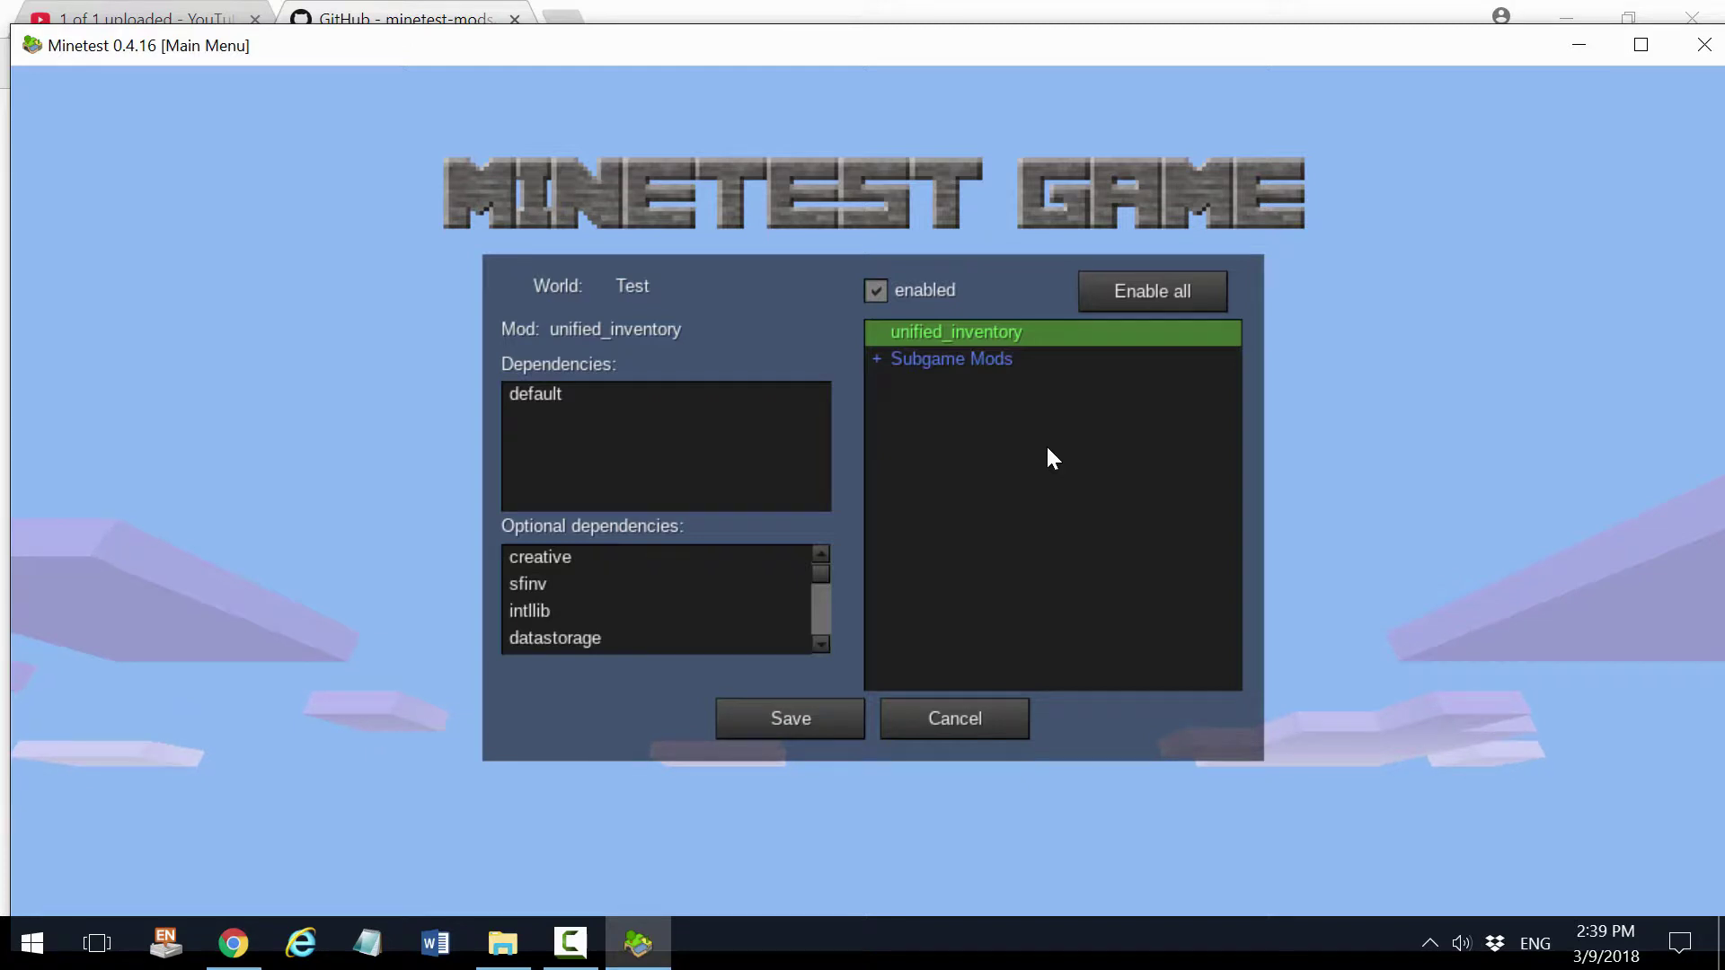
left_click(807, 724)
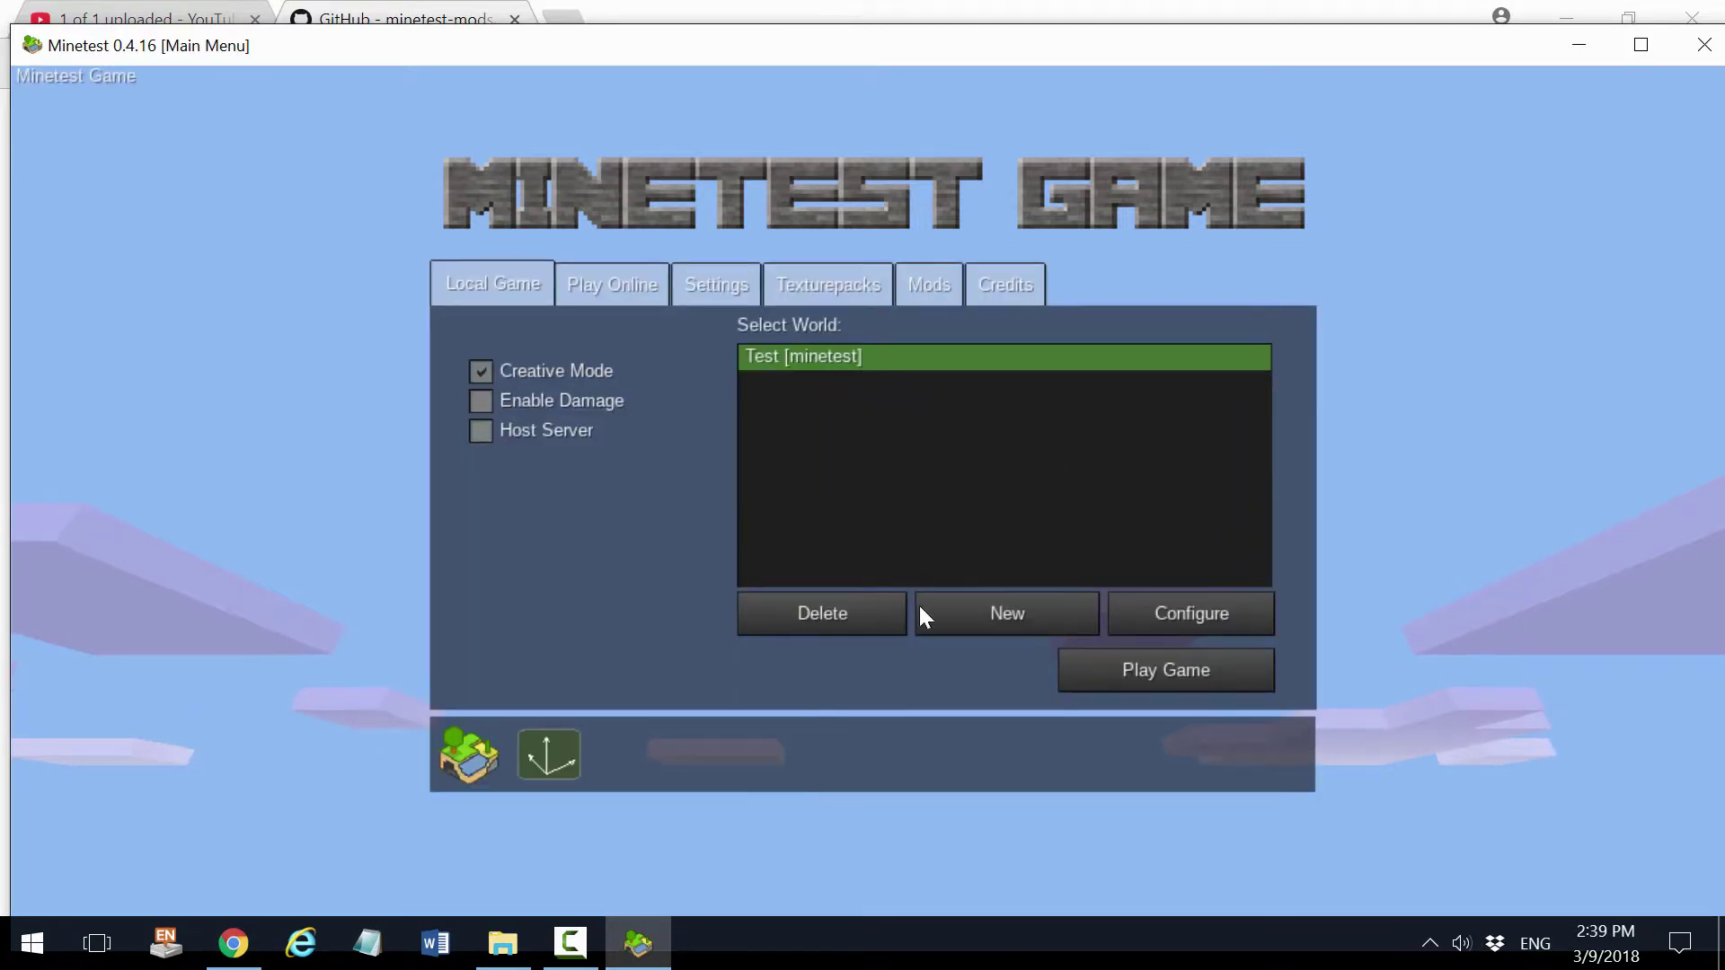
Play the Test world and browse forward and back through the item pages of the unified inventory
left_click(1166, 672)
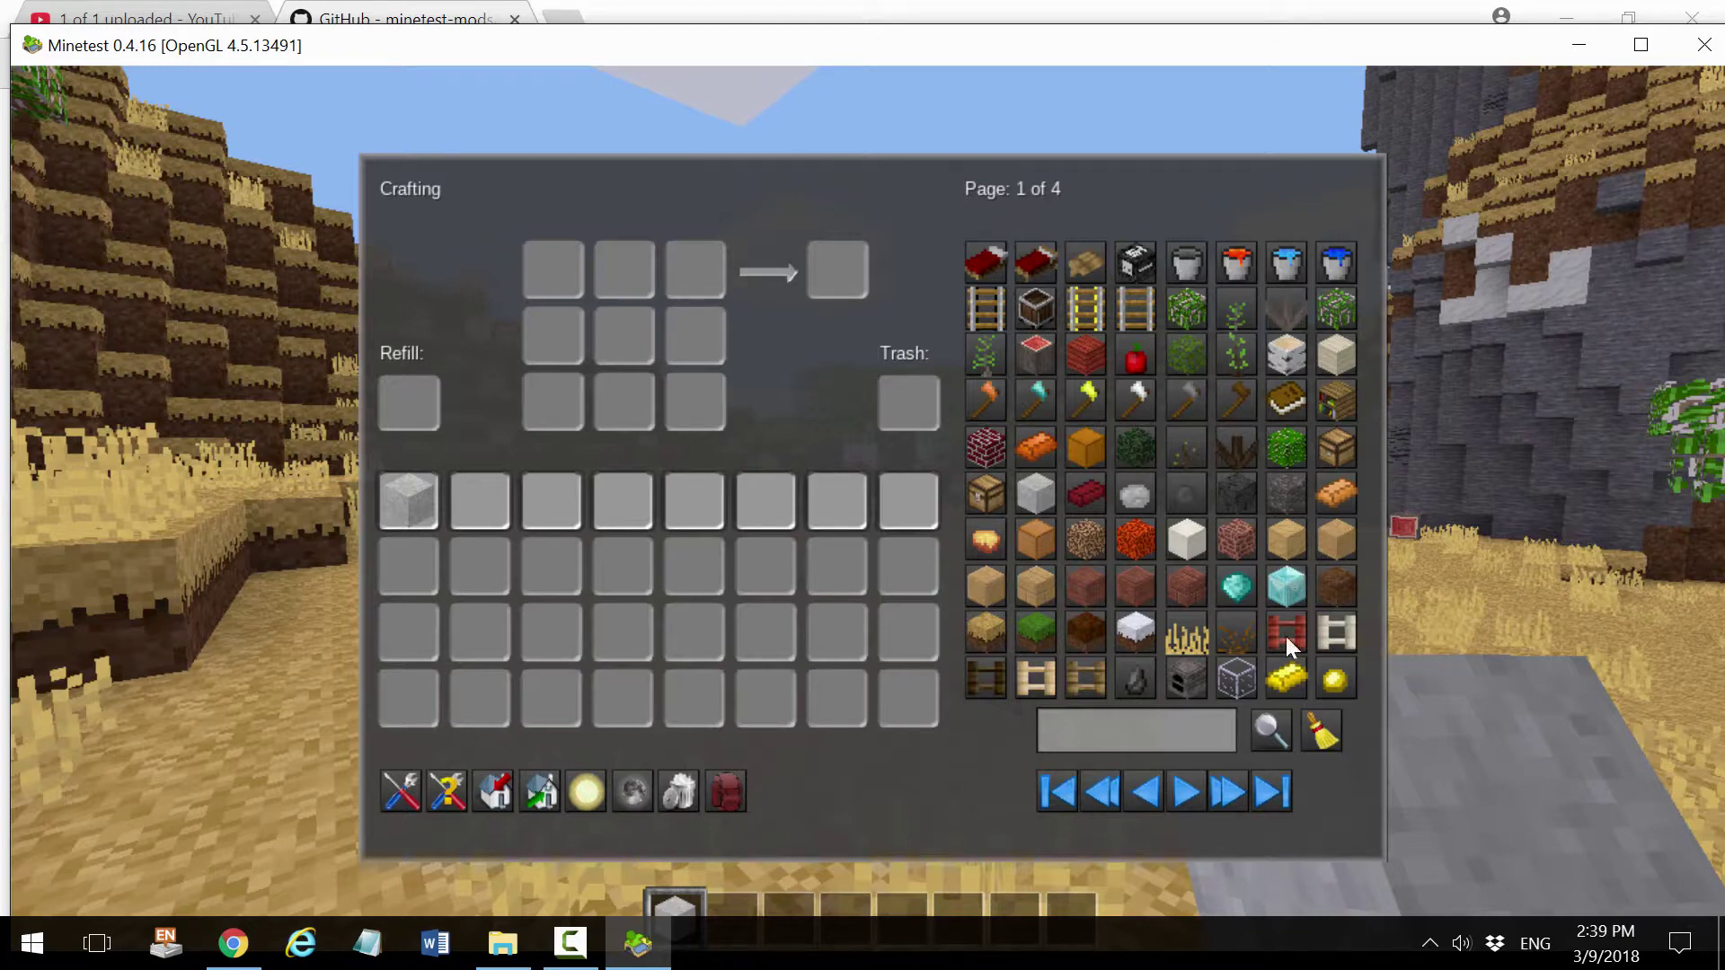
left_click(1191, 796)
left_click(1143, 794)
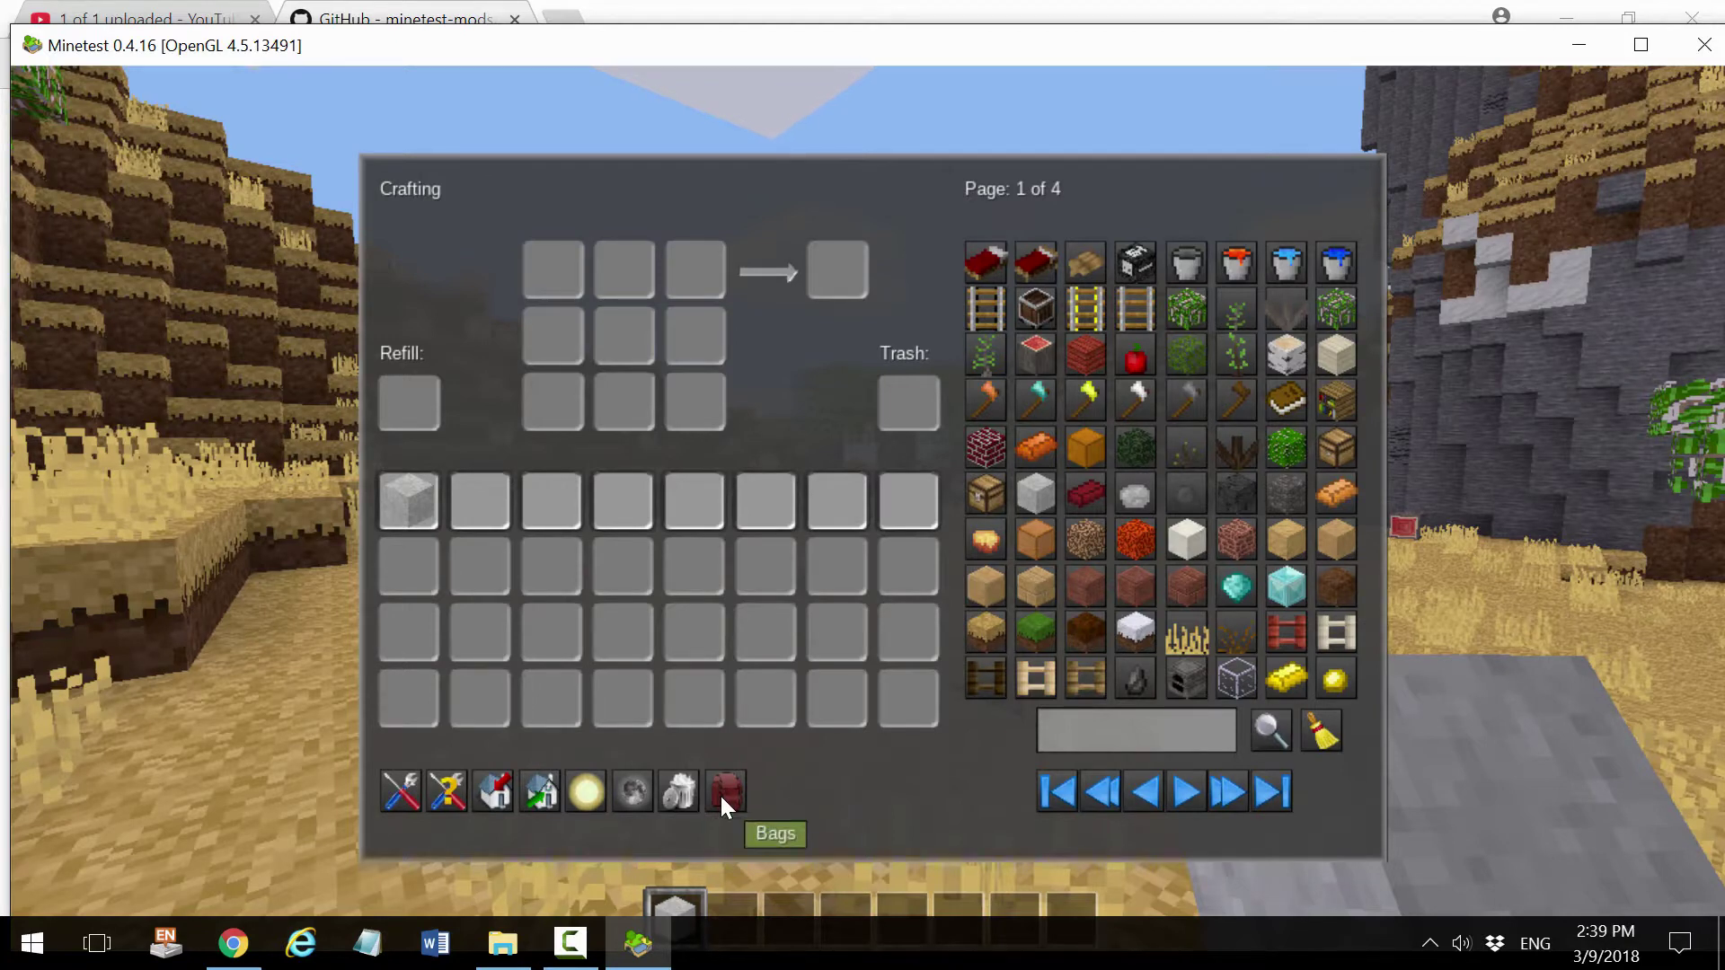
Try the inventory's time controls by setting night and day, and view the Bags page before closing the inventory
left_click(630, 787)
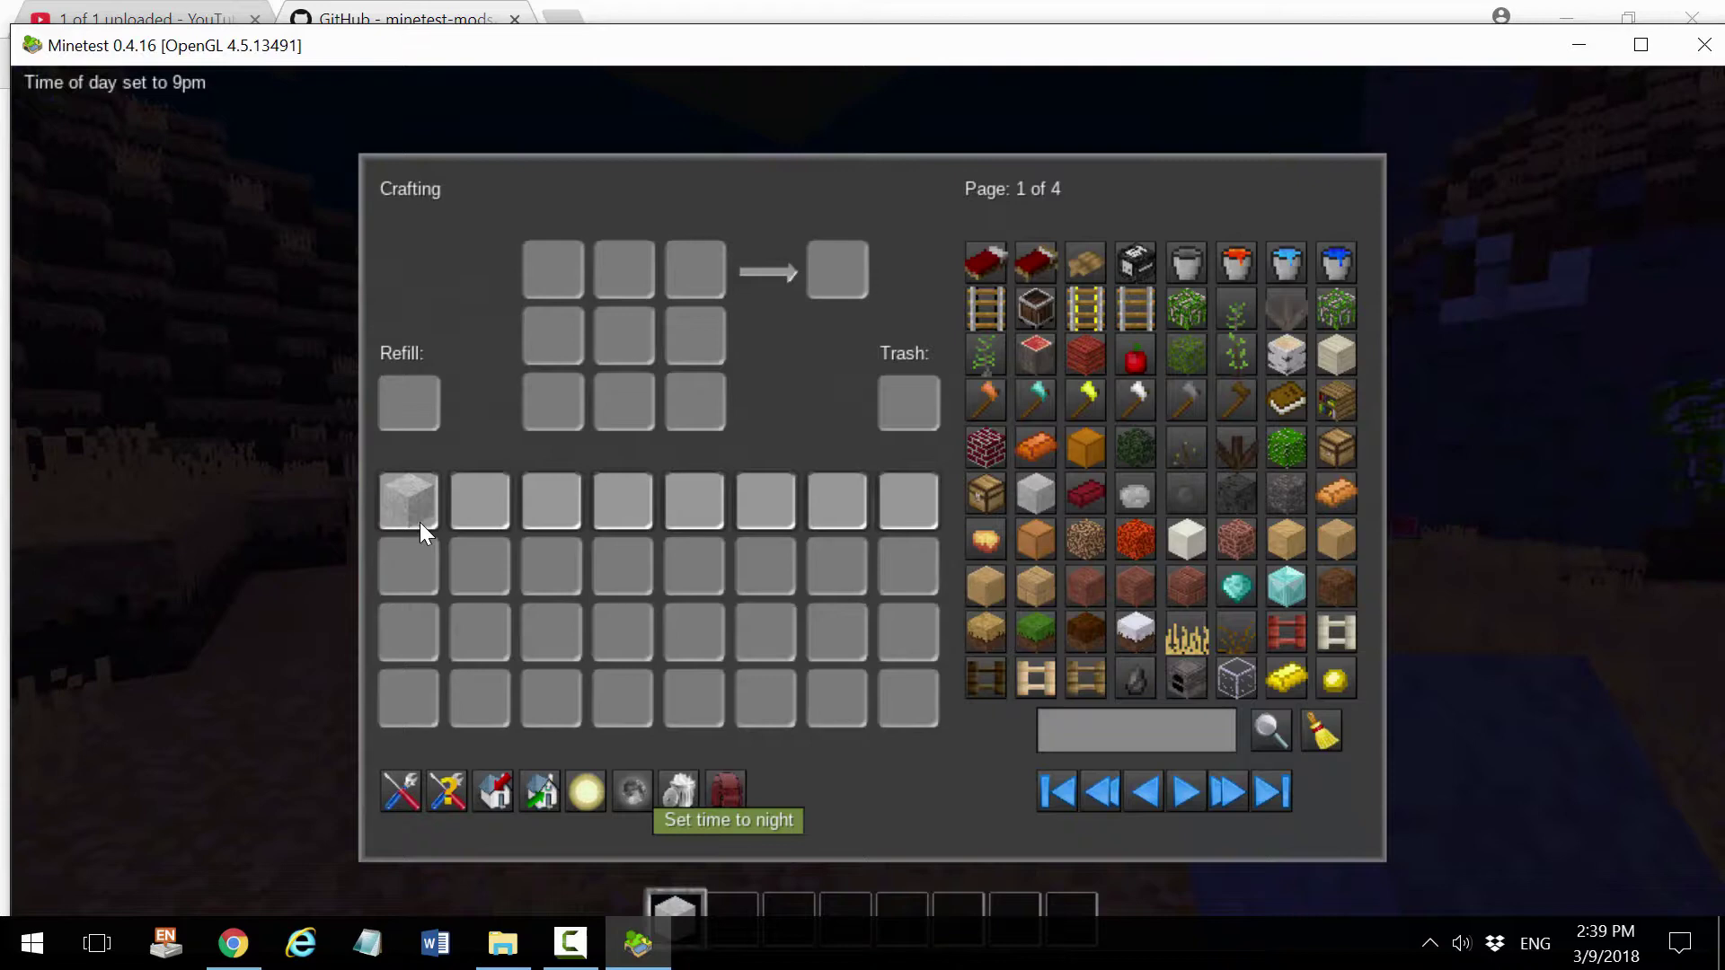
left_click(597, 789)
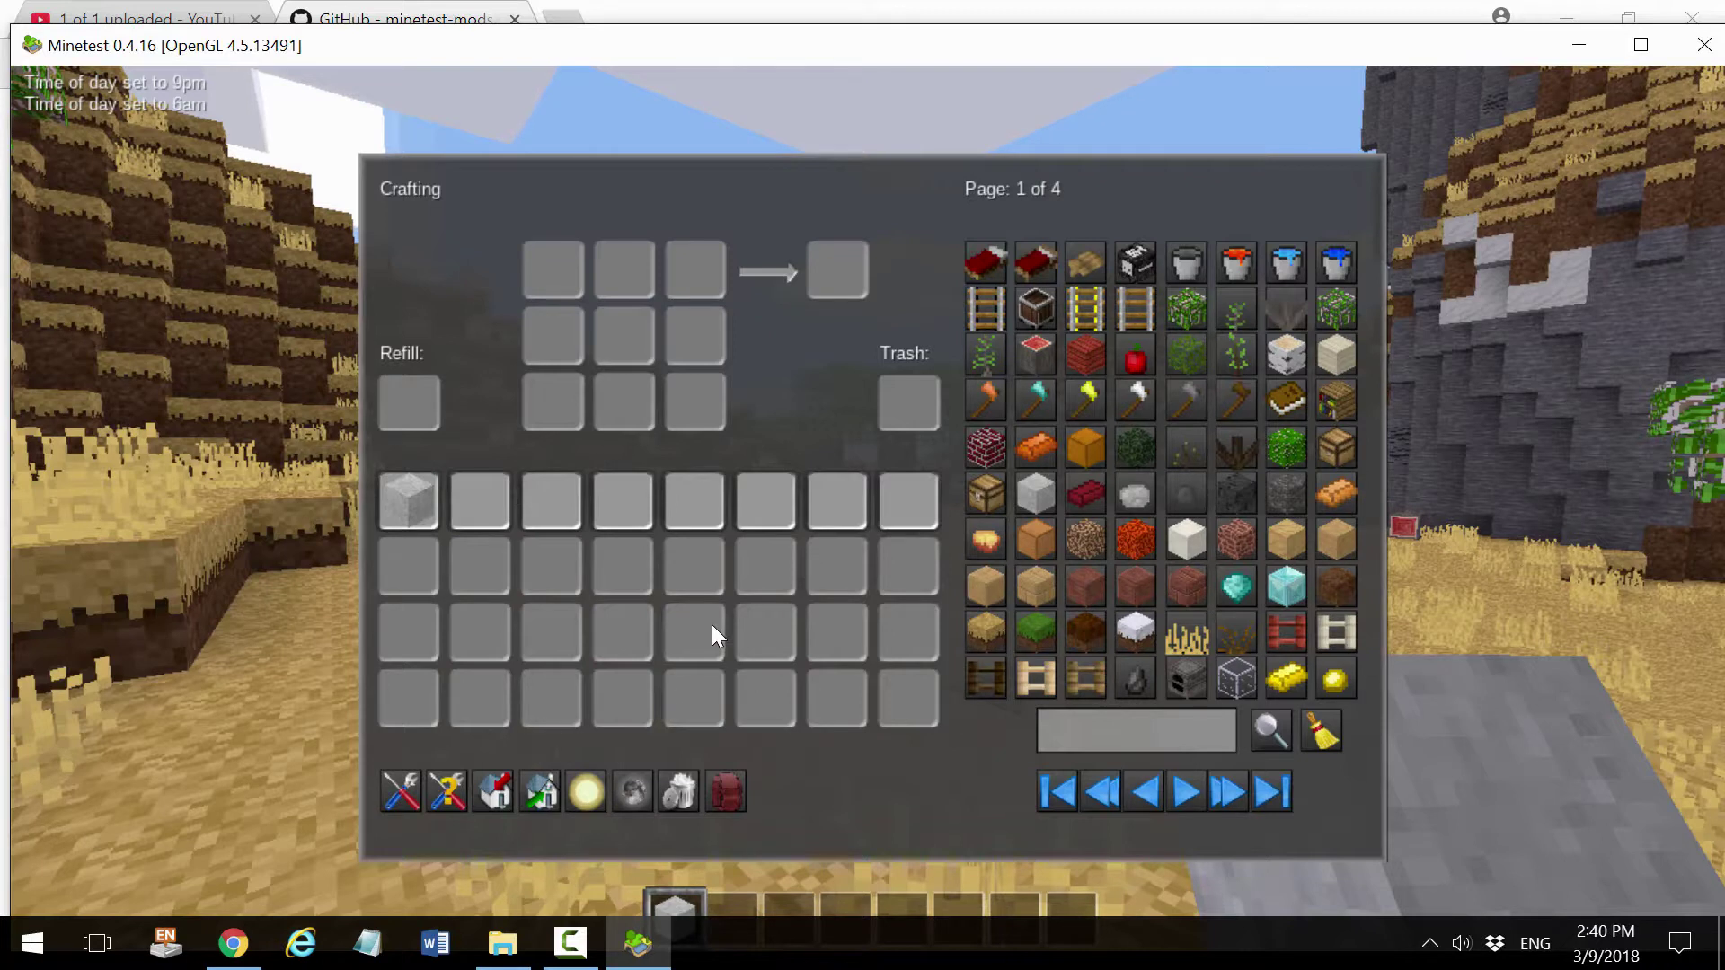
left_click(728, 792)
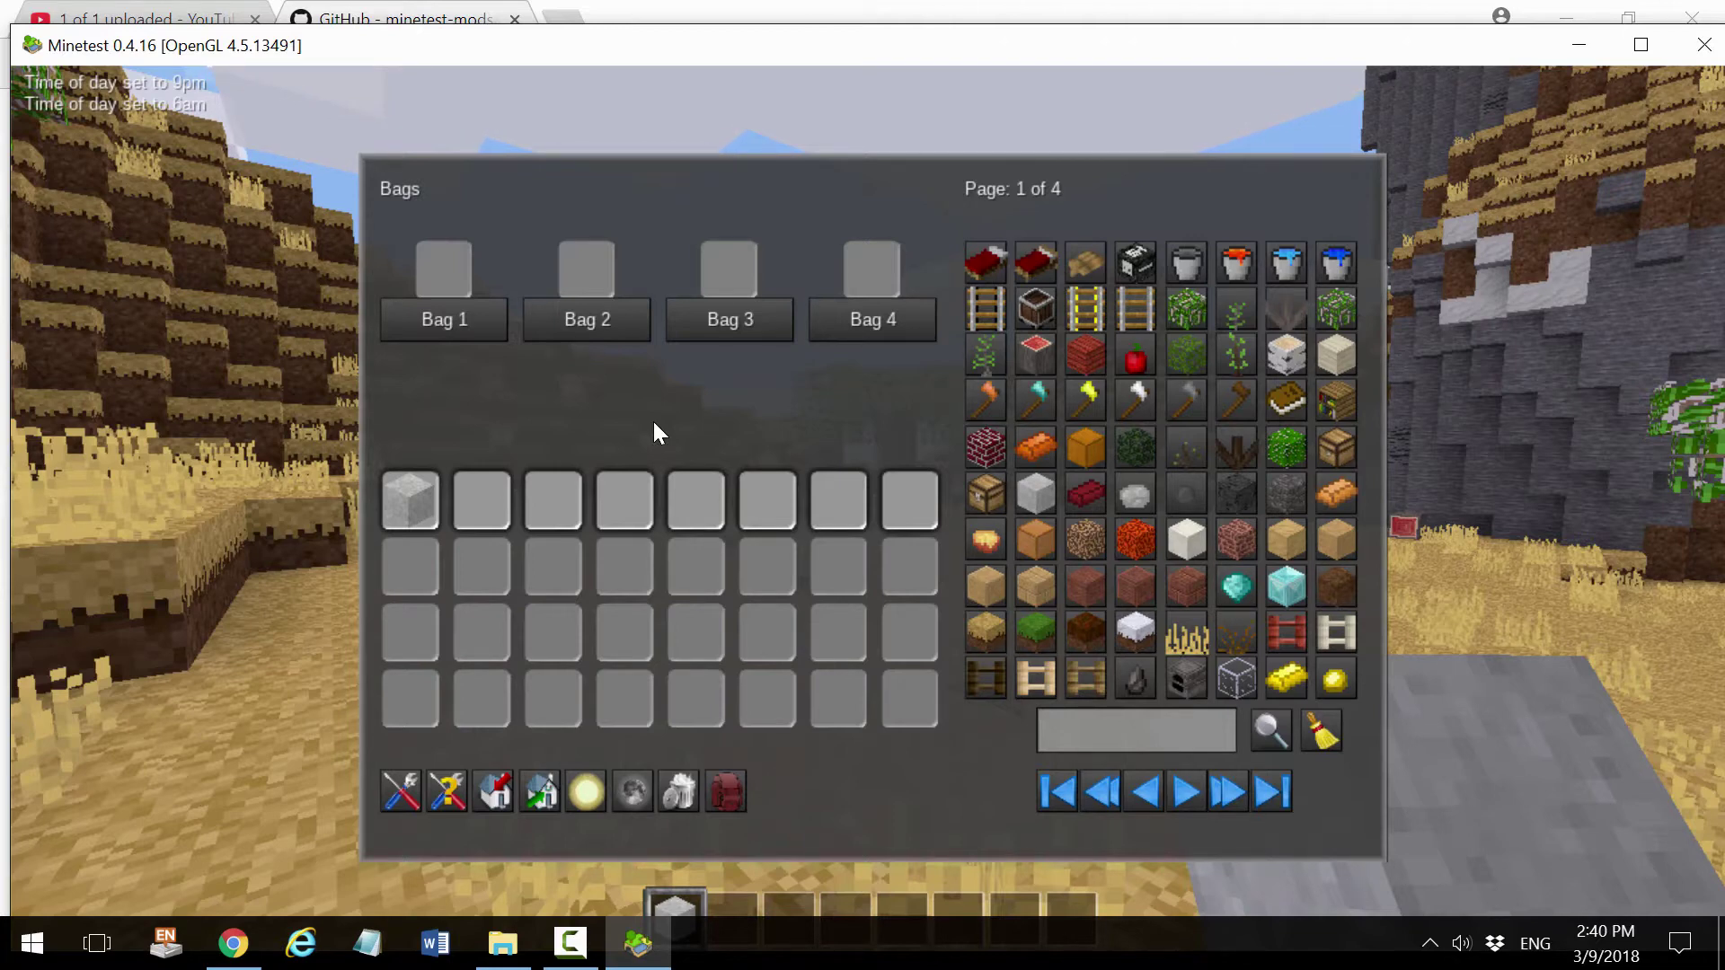
key("Escape")
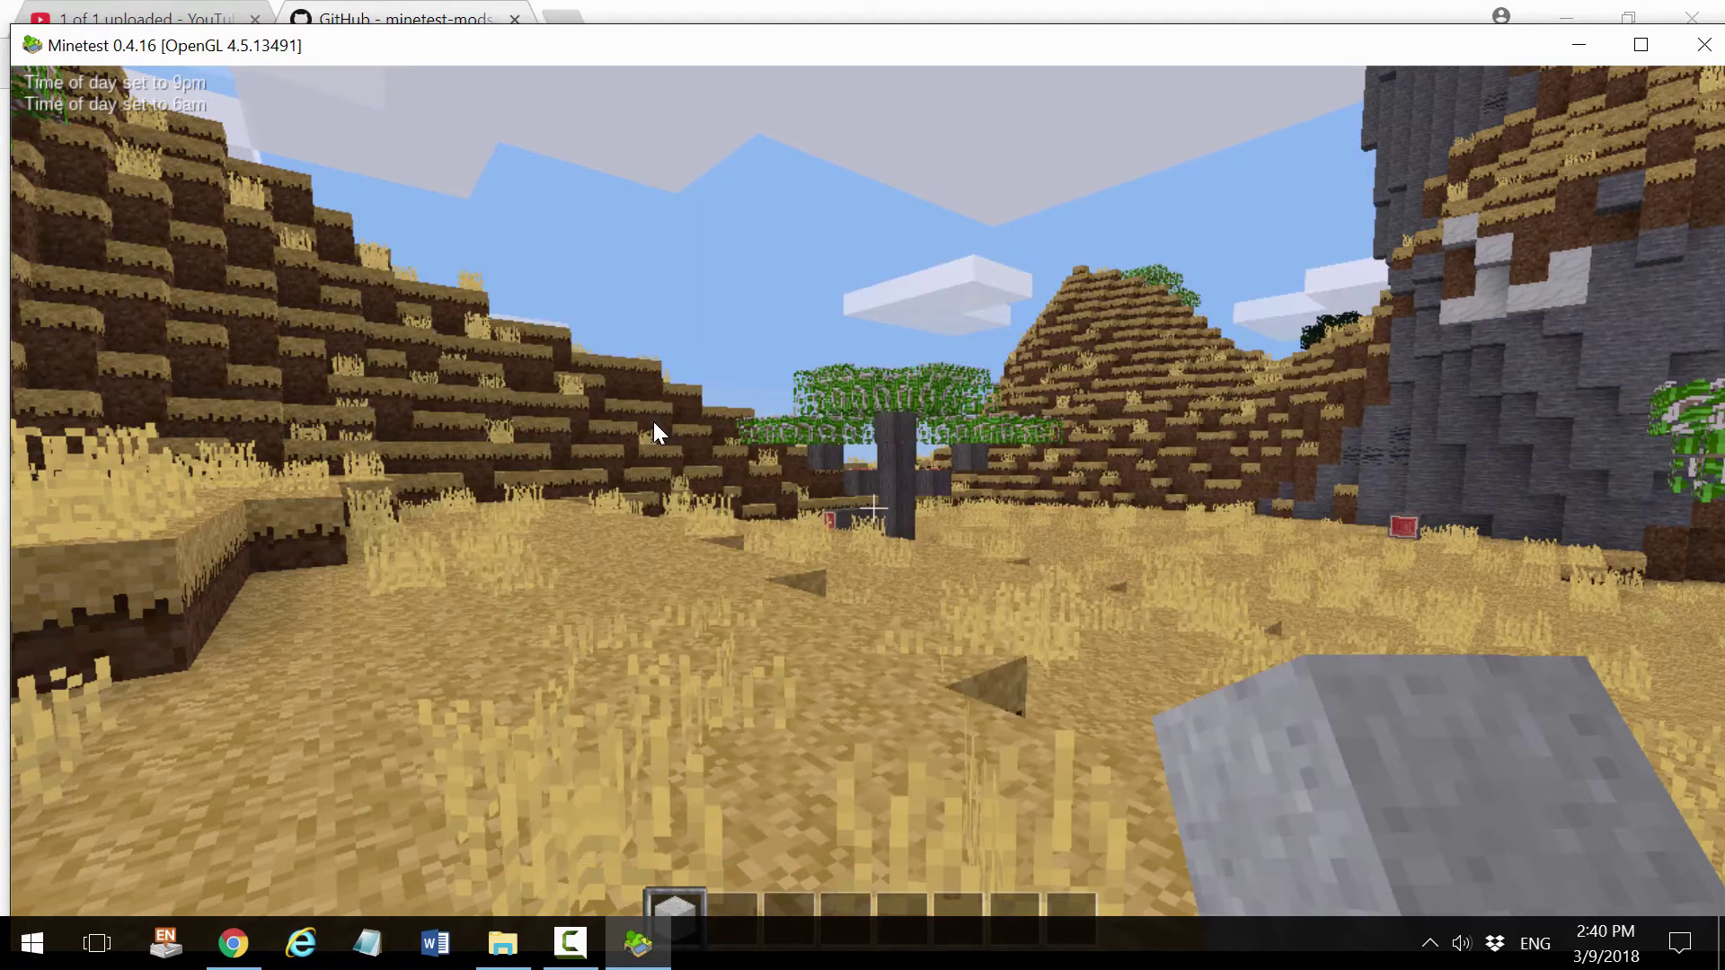